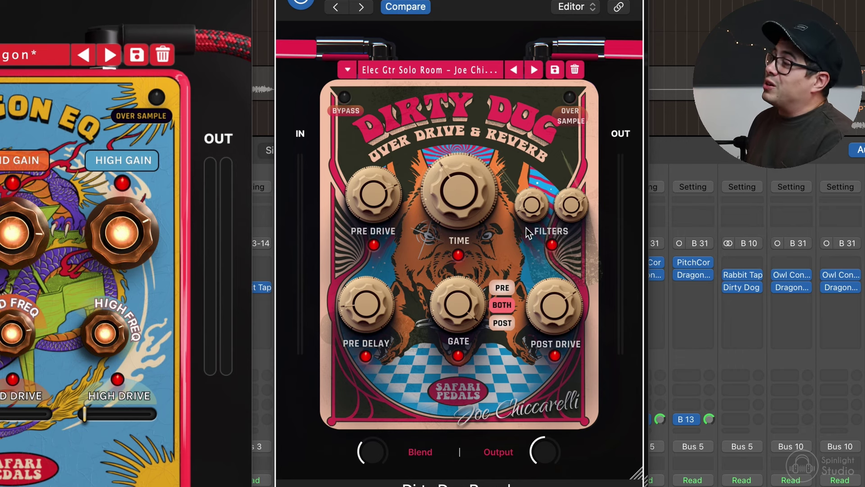
Play the song and compare the Dirty Dog reverb with its bypass on and off
key("space")
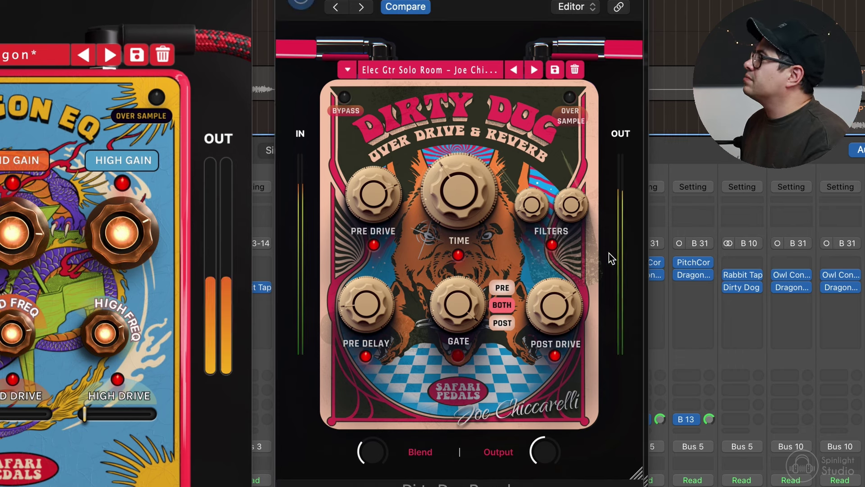
left_click(345, 97)
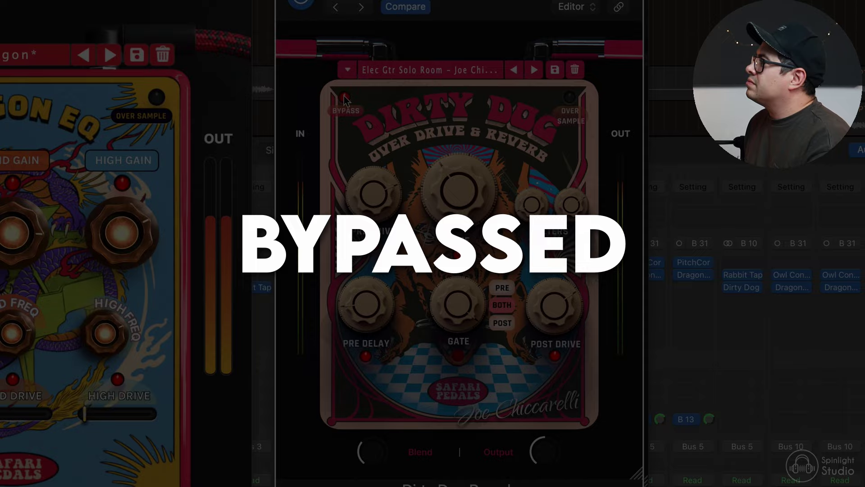
left_click(344, 96)
Audition the Dirty Dog Blend at 97%, return it to 37%, and compare that setting against the bypassed sound
left_click_drag(372, 452, 390, 356)
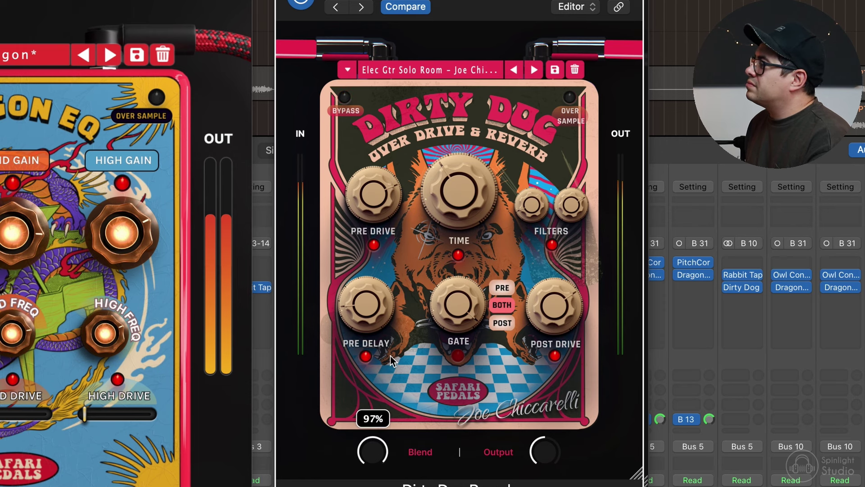
left_click_drag(391, 355, 384, 461)
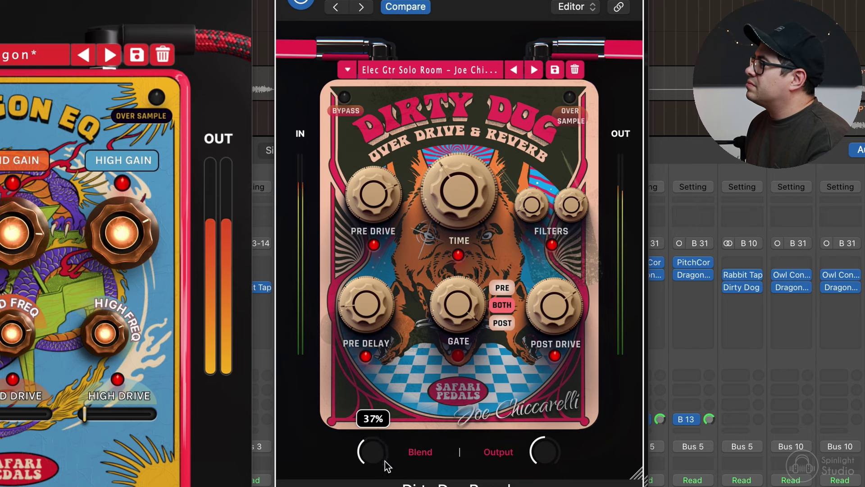
left_click(346, 98)
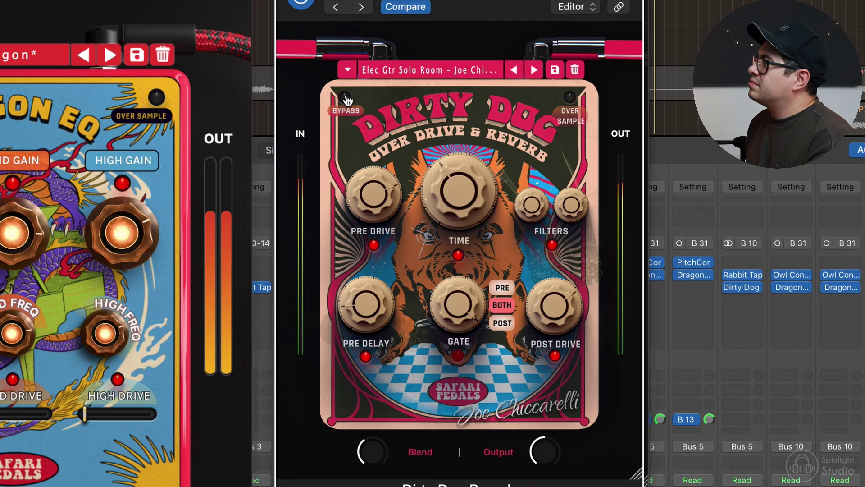
left_click(346, 98)
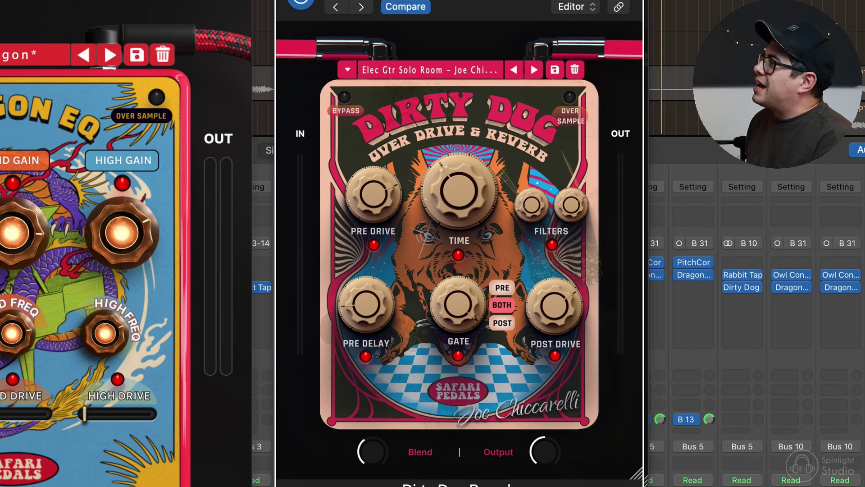
Try different Pre Drive and Blend amounts on Dirty Dog during playback, and revert to the saved settings
key("space")
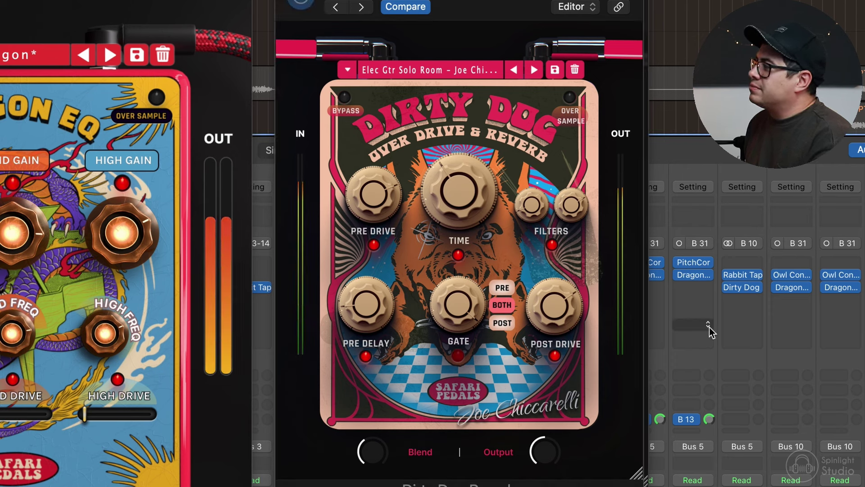
key("space")
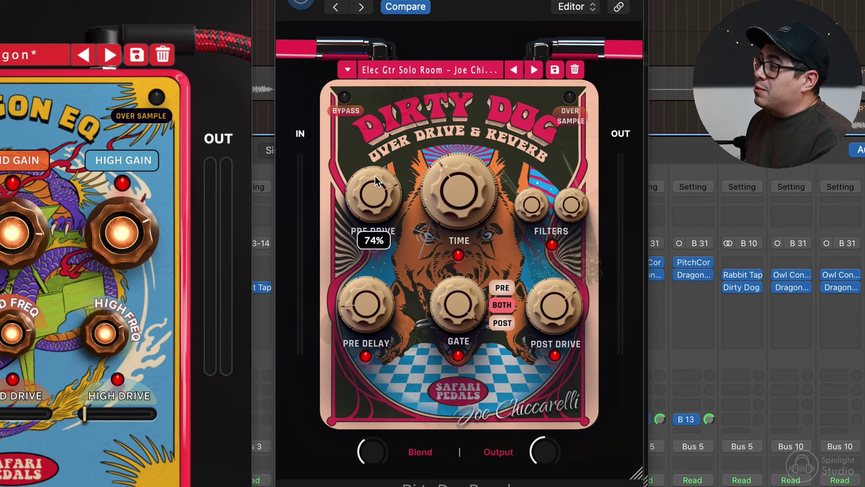
key("space")
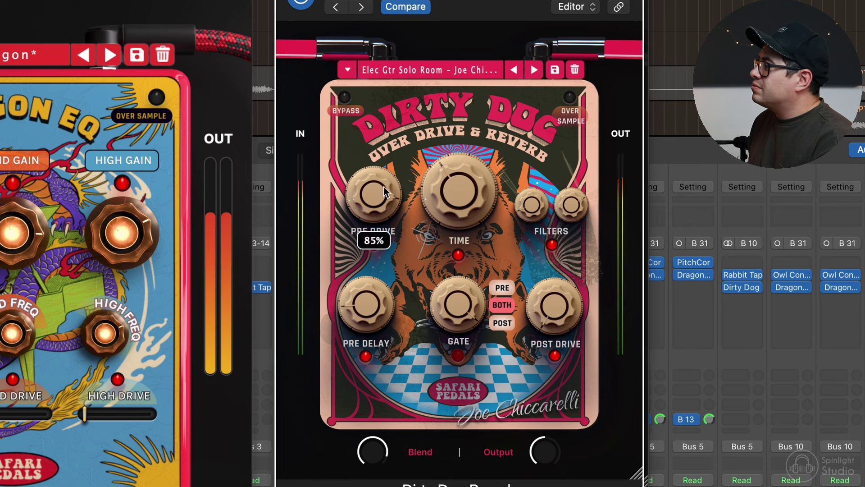
left_click_drag(381, 198, 393, 311)
left_click_drag(366, 463, 367, 483)
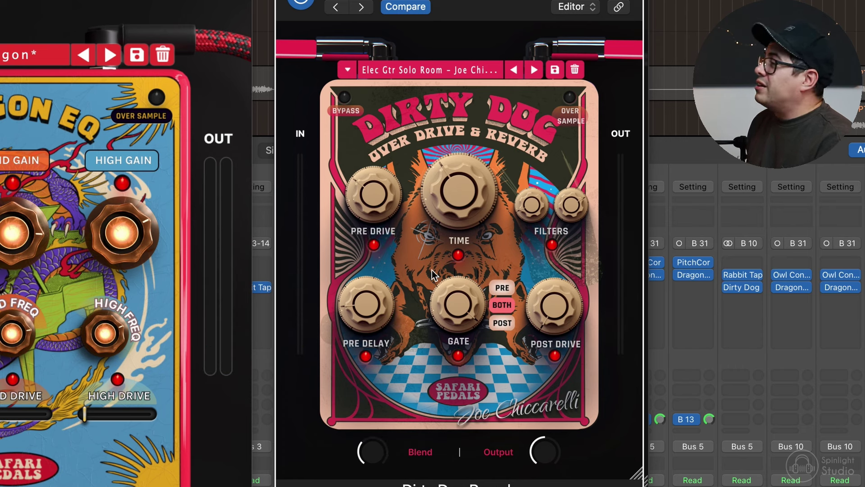
mouse_move(373, 204)
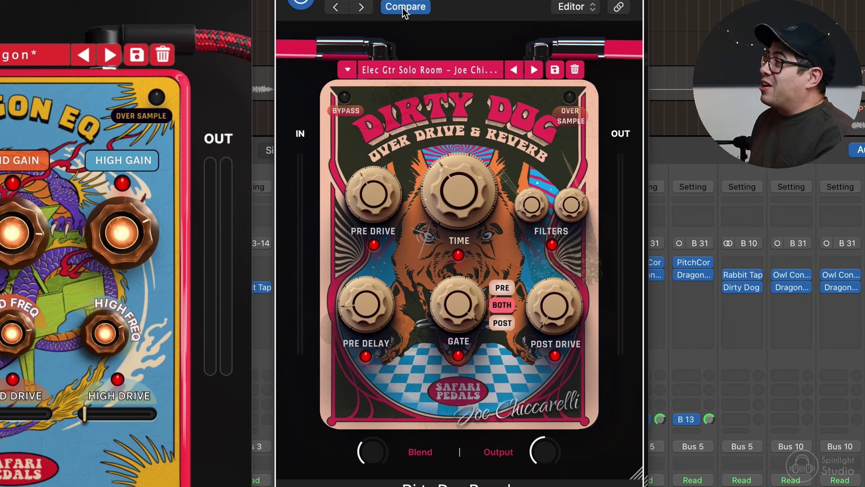
mouse_move(560, 305)
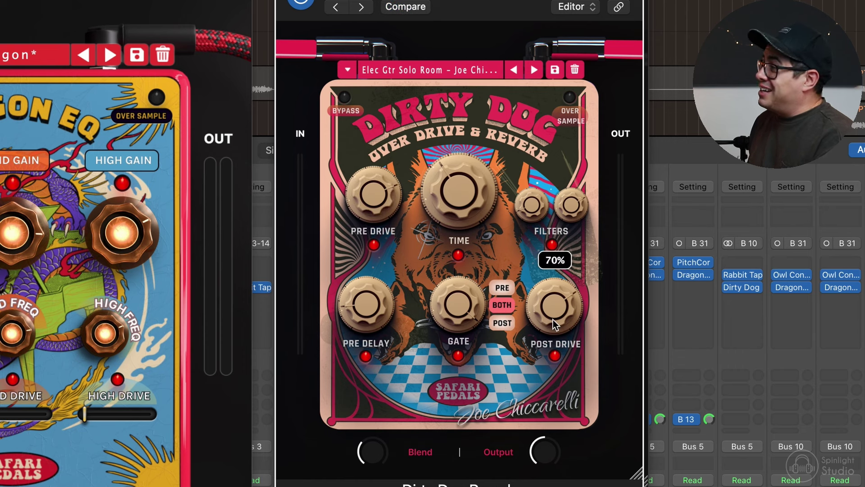
Raise the Dirty Dog Blend while the song plays, and stop playback
key("space")
left_click_drag(372, 451, 390, 419)
key("space")
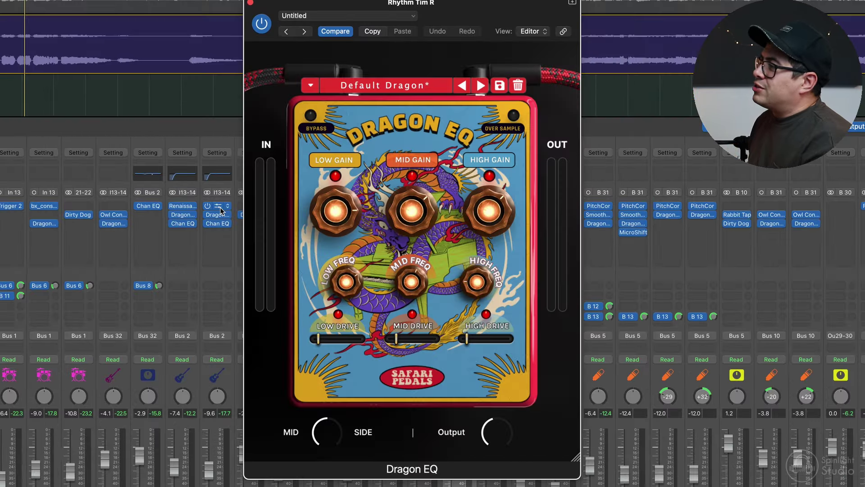
Review the Renaissance Axx compressor settings on the right rhythm guitar track, and close the plug-in window
left_click(220, 206)
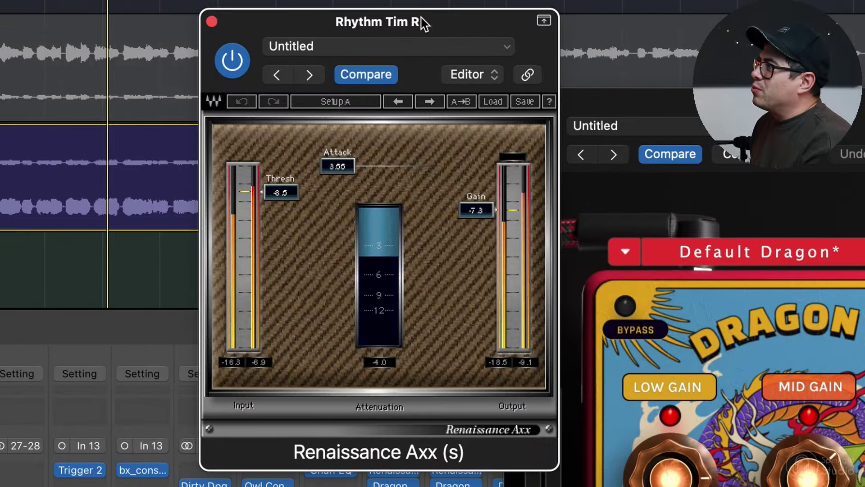
left_click_drag(471, 17, 424, 7)
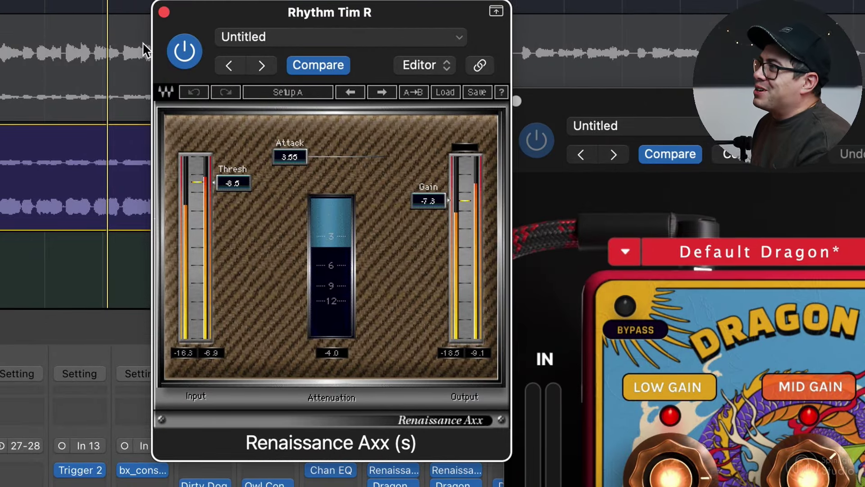
left_click(164, 12)
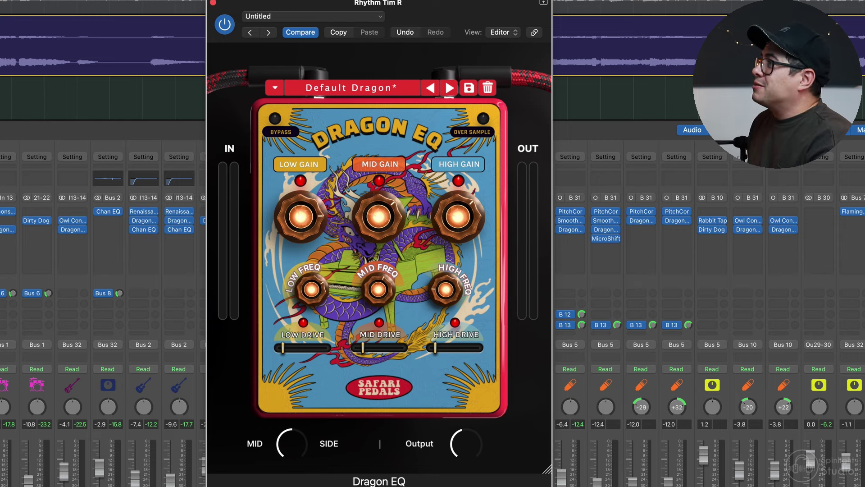
Play the right rhythm guitar and compare its Dragon EQ processing with the bypassed sound twice
key("space")
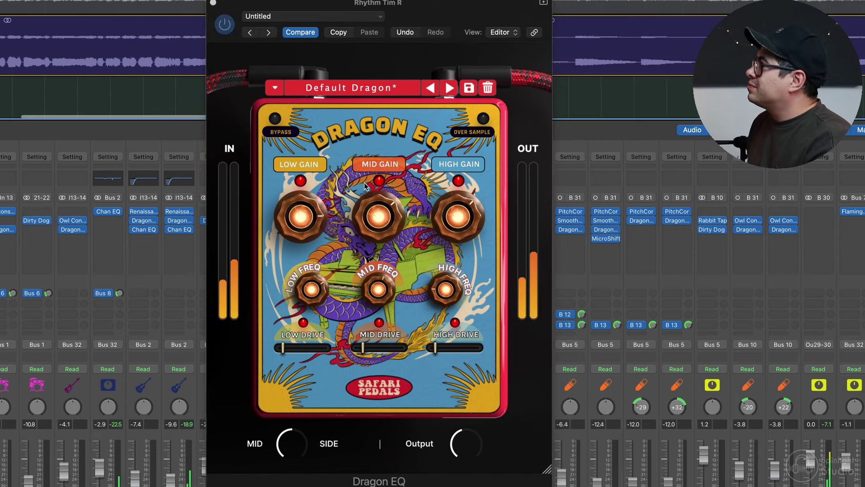
left_click(275, 119)
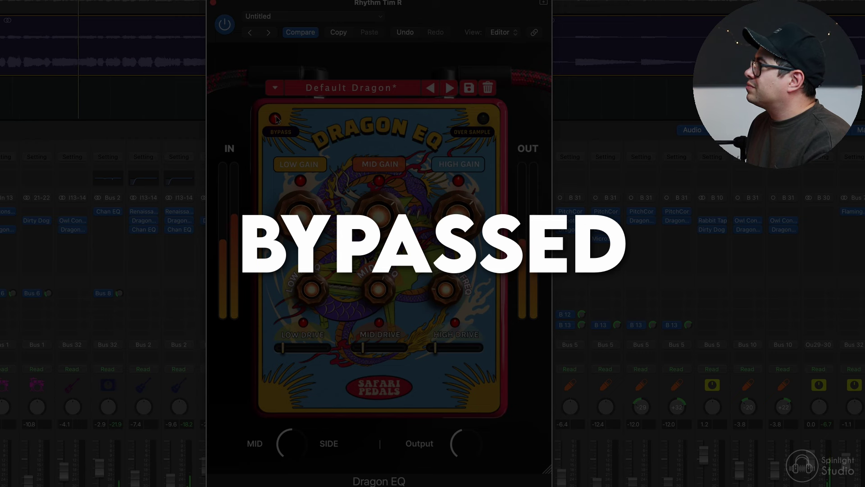
left_click(276, 119)
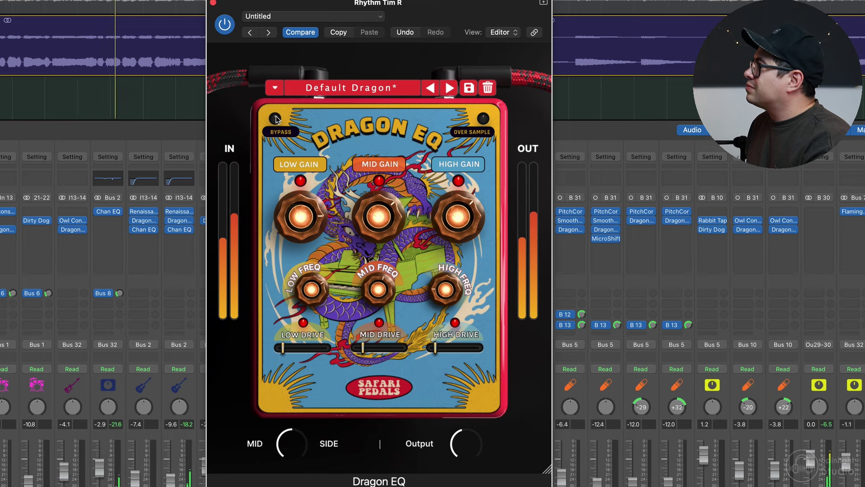
left_click(276, 119)
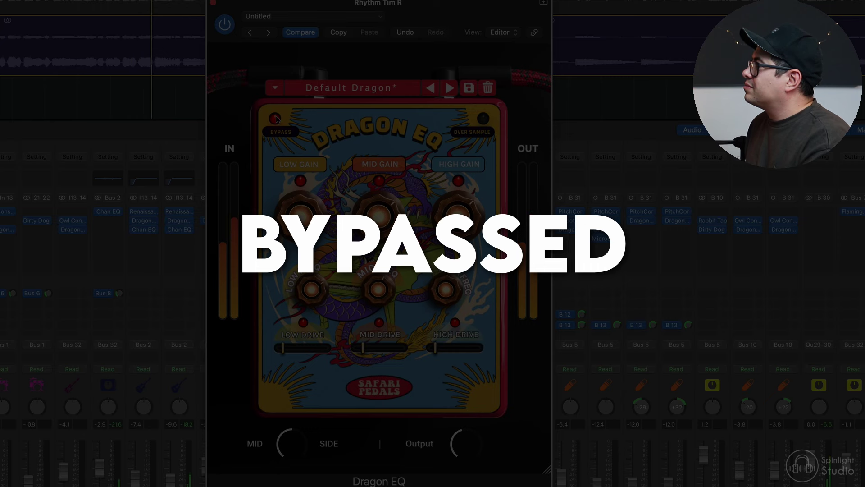
left_click(276, 119)
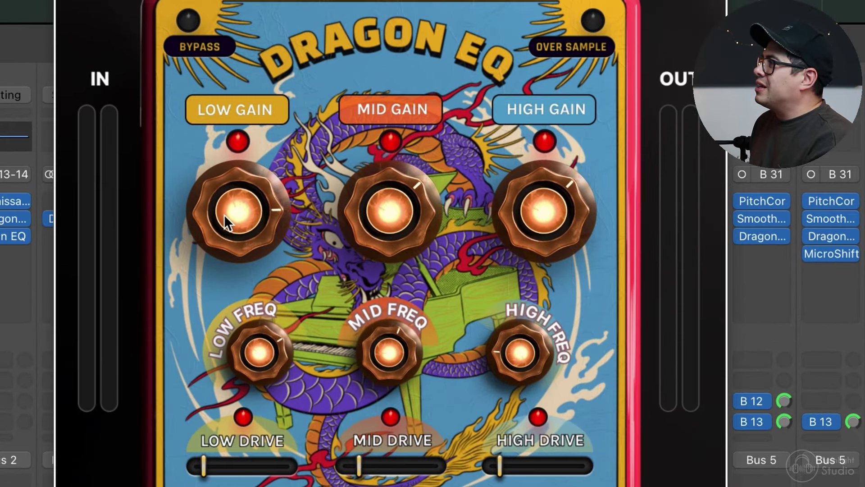
Examine the gain, frequency and drive settings of Dragon EQ's low, mid and high bands on the right rhythm guitar
mouse_move(224, 212)
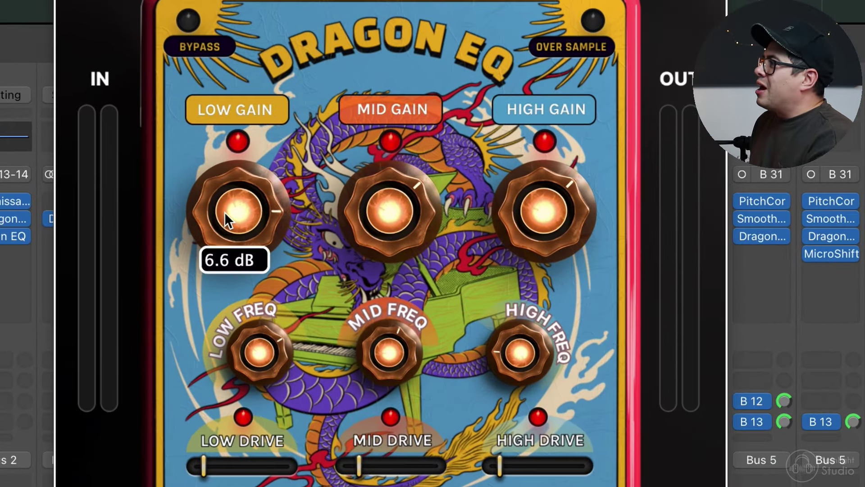
mouse_move(268, 354)
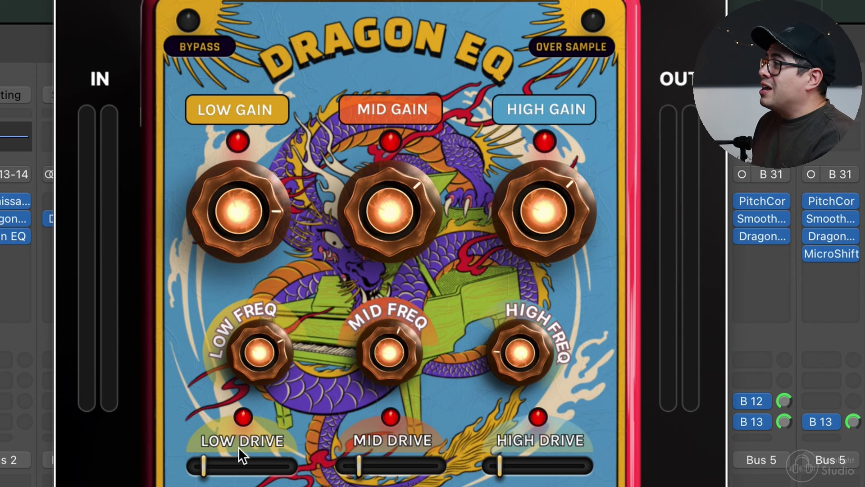
left_click_drag(204, 462, 213, 461)
mouse_move(388, 192)
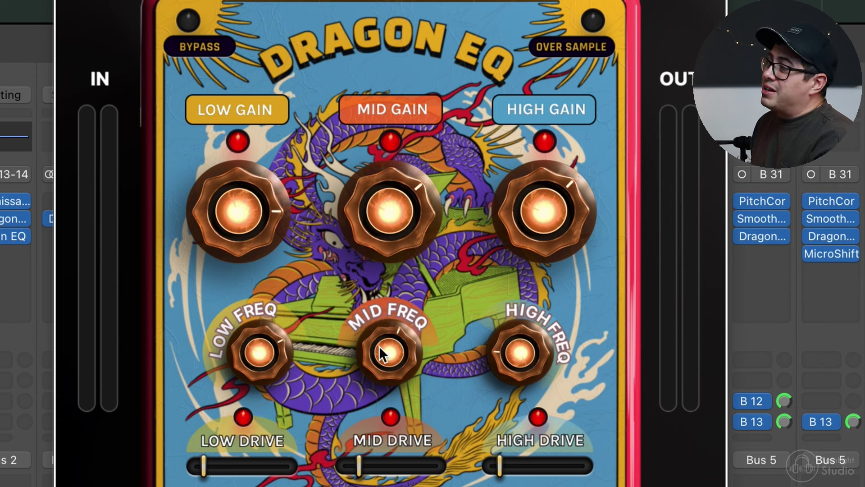
mouse_move(380, 344)
left_click_drag(380, 343, 381, 345)
left_click_drag(386, 465, 368, 470)
mouse_move(540, 213)
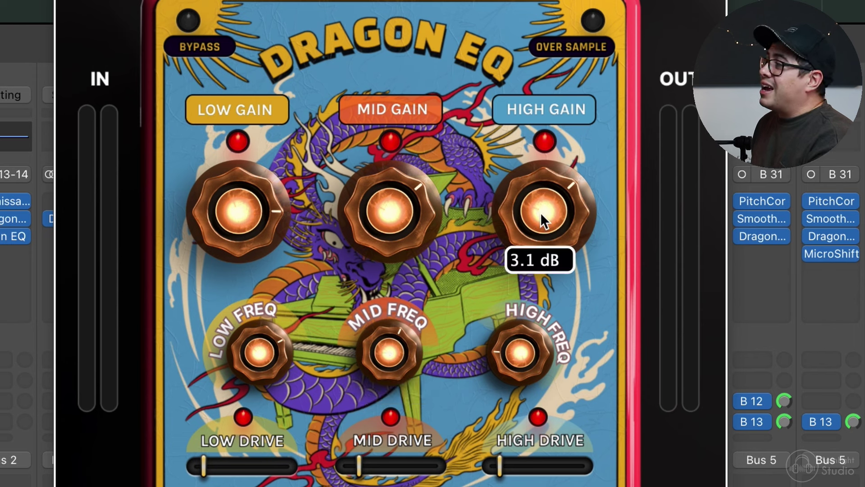
left_click_drag(510, 349, 511, 352)
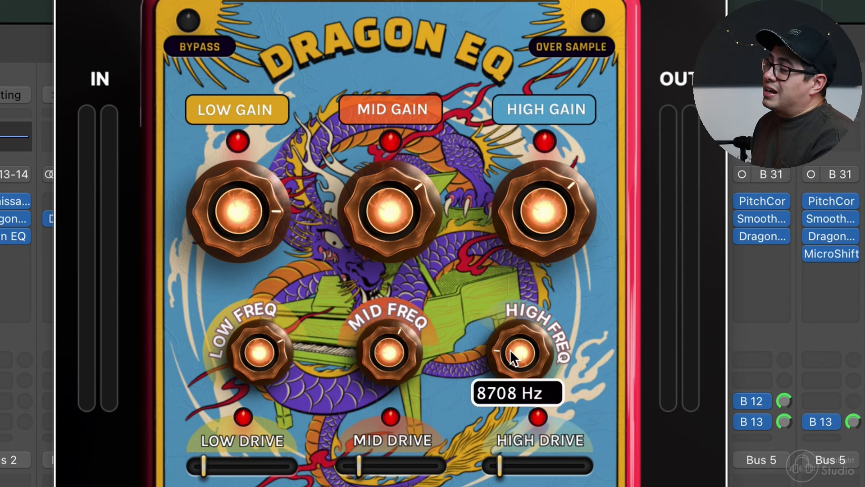
mouse_move(499, 469)
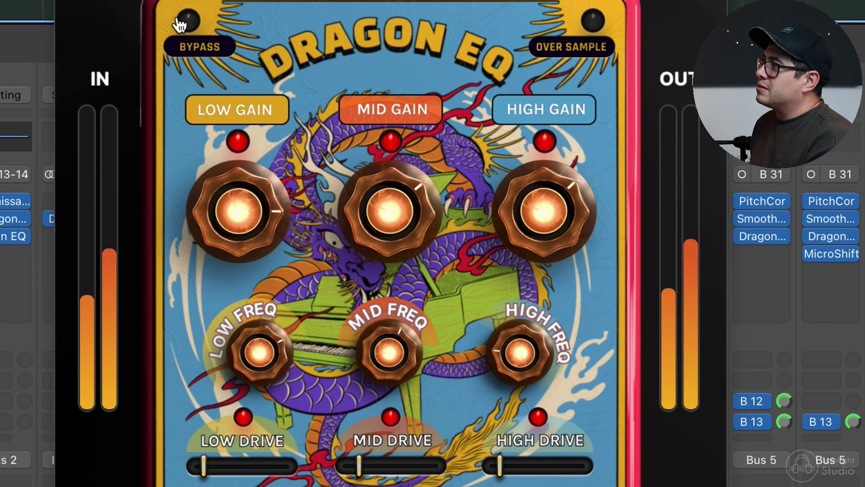
Toggle Dragon EQ's bypass repeatedly during playback to hear again what its three bands add to the right rhythm guitar
left_click(191, 19)
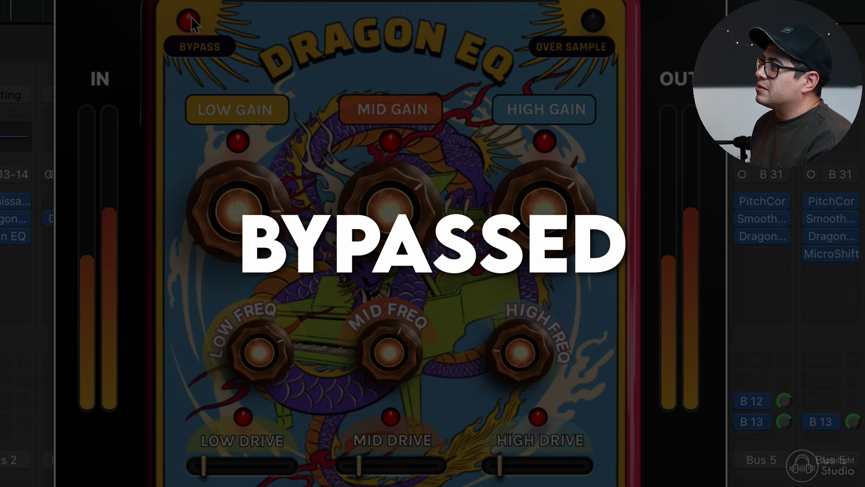
left_click(190, 19)
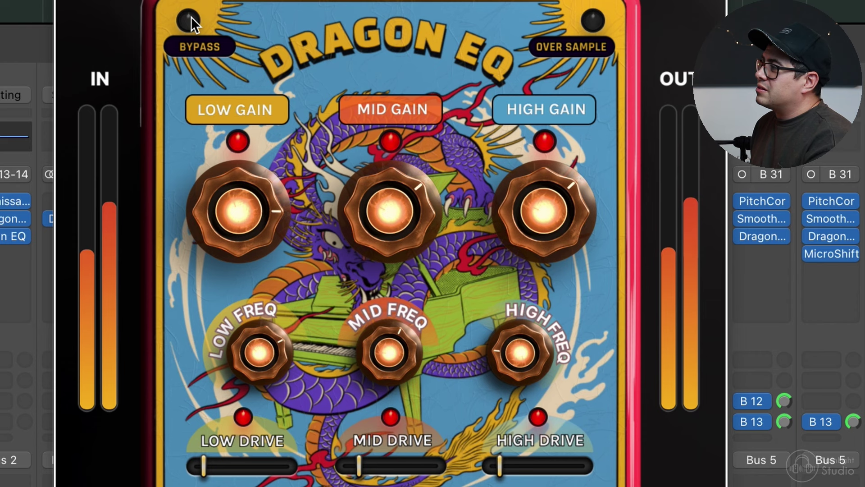
left_click(191, 18)
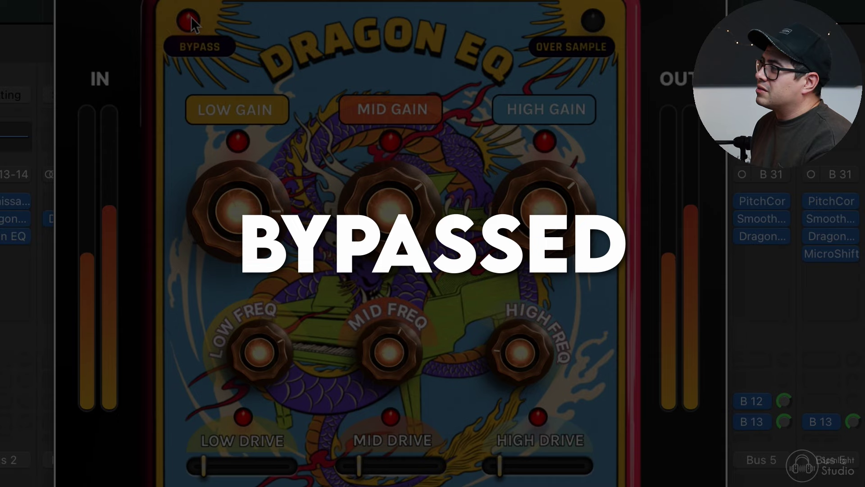
left_click(191, 18)
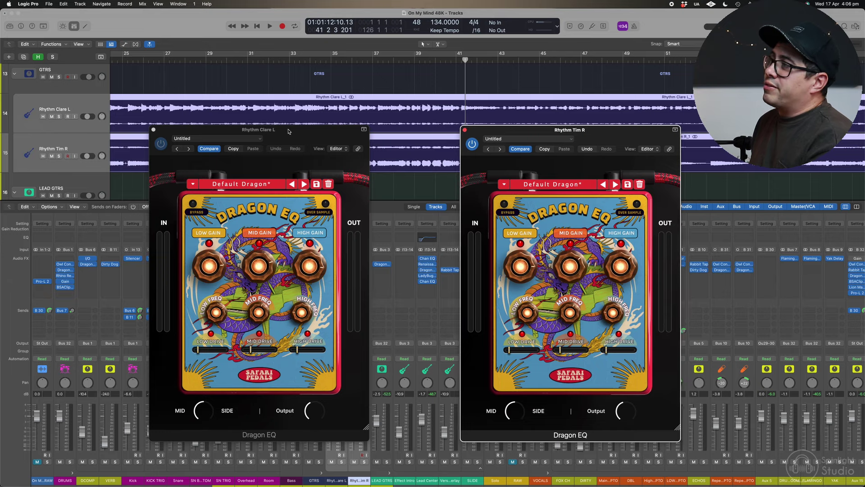
Arrange the Dragon EQ windows of the left and right rhythm guitars side by side, with the mixer strips visible between them
left_click_drag(288, 131, 337, 131)
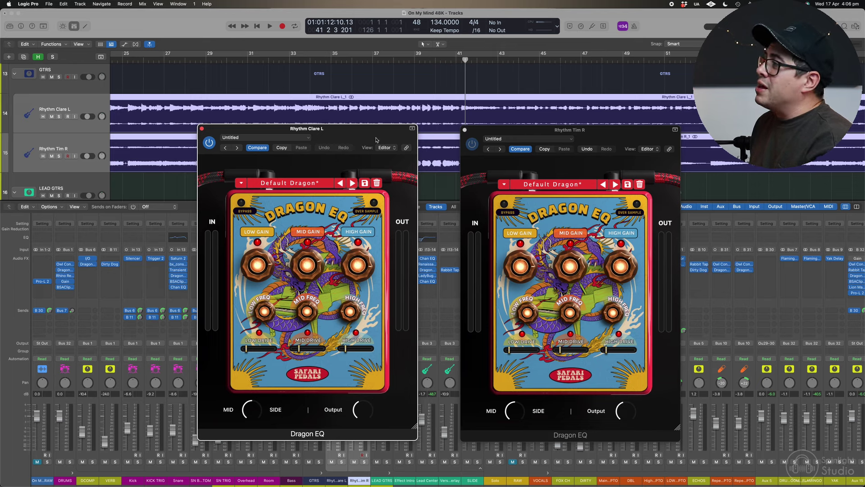
left_click_drag(375, 130, 274, 129)
left_click_drag(559, 133, 484, 138)
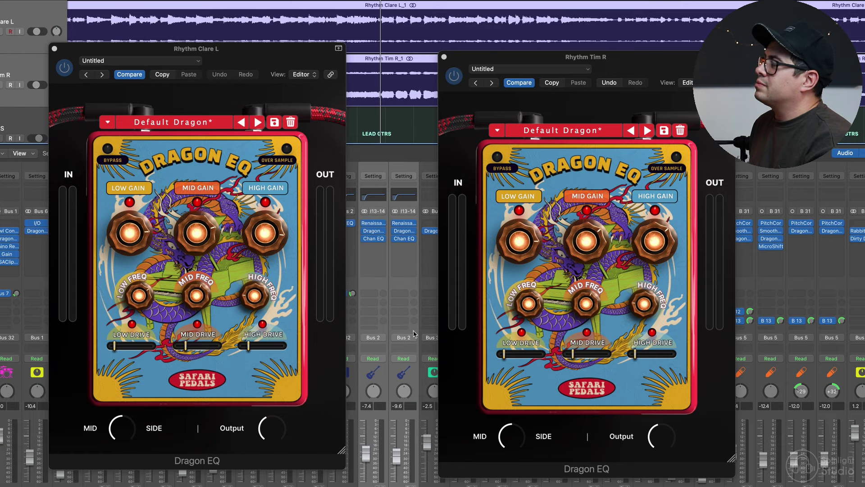
Play both rhythm guitars together and toggle their Dragon EQs' bypass twice to compare the processed and unprocessed sound
key("space")
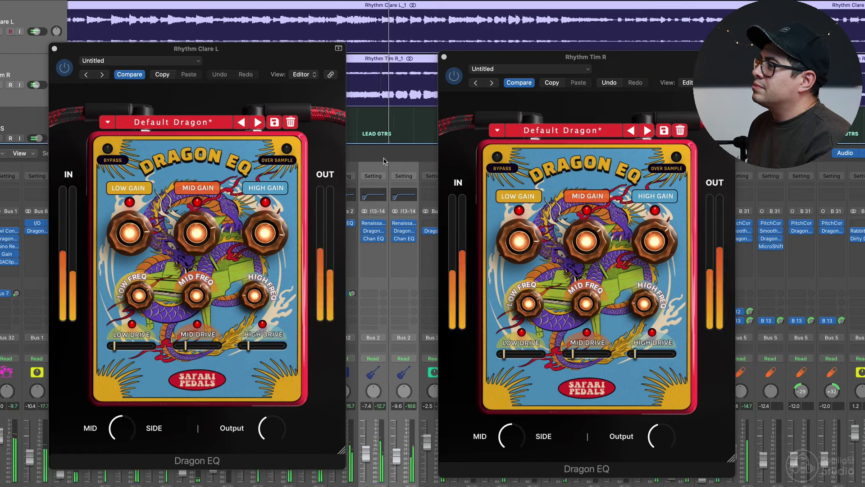
left_click(365, 231)
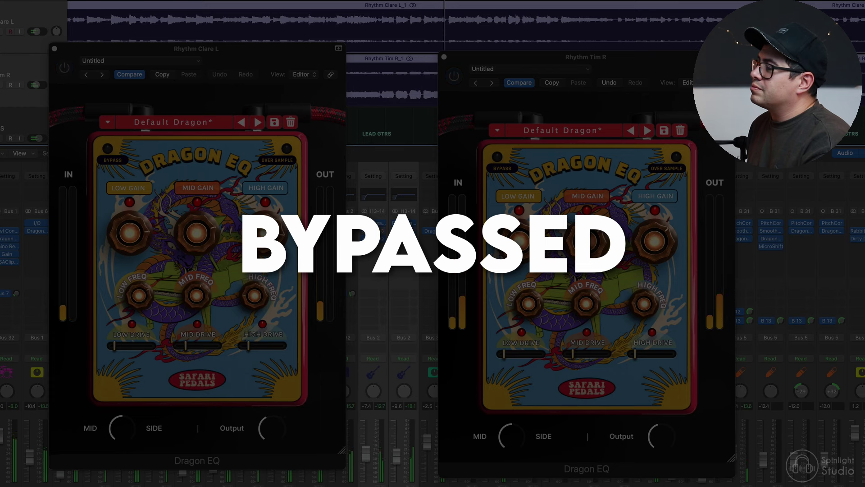
left_click(365, 231)
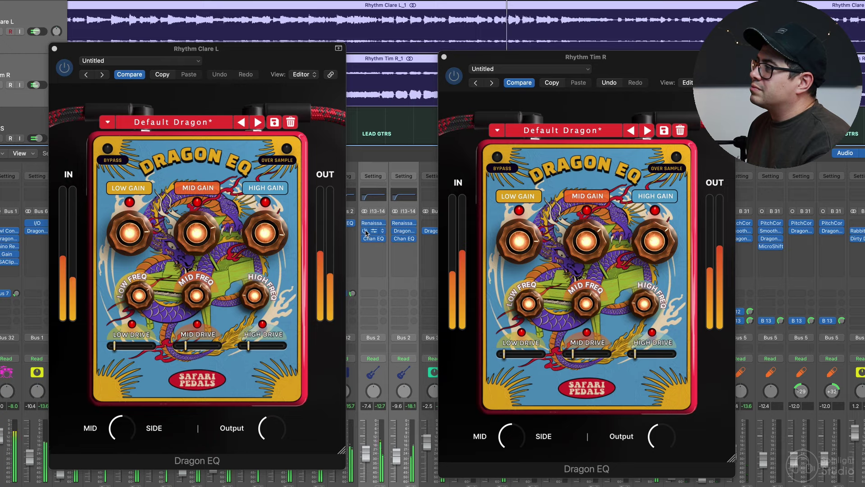
left_click(365, 231)
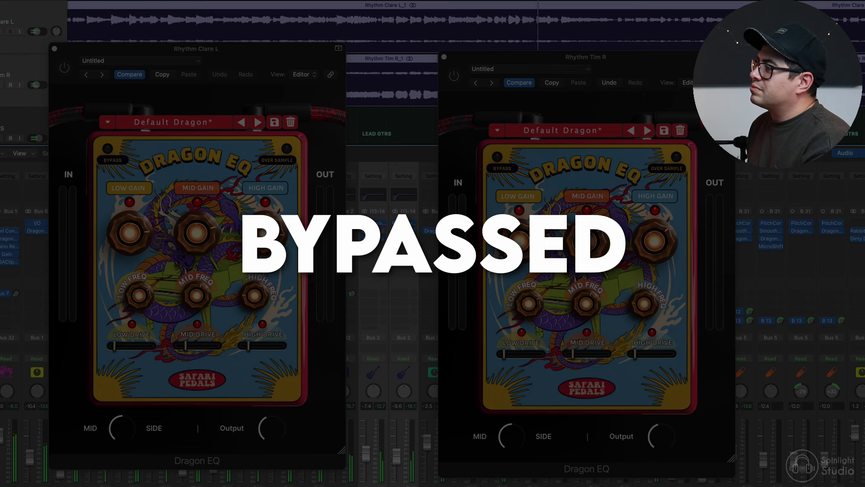
left_click(365, 231)
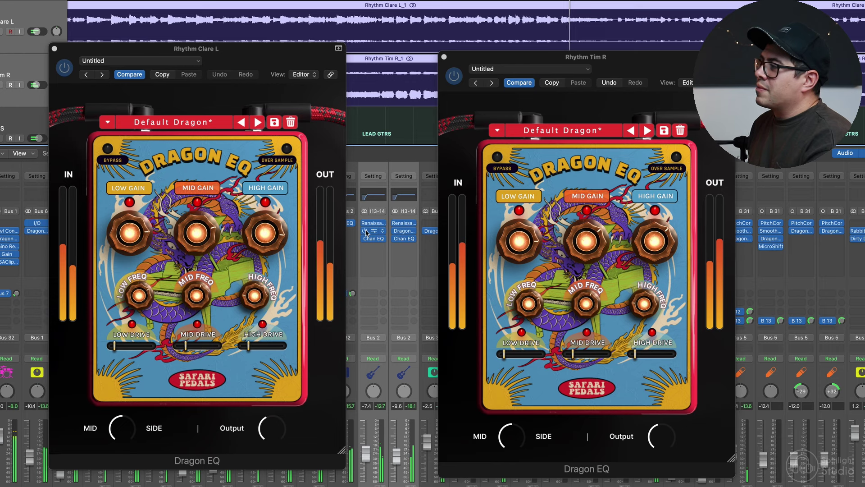
key("space")
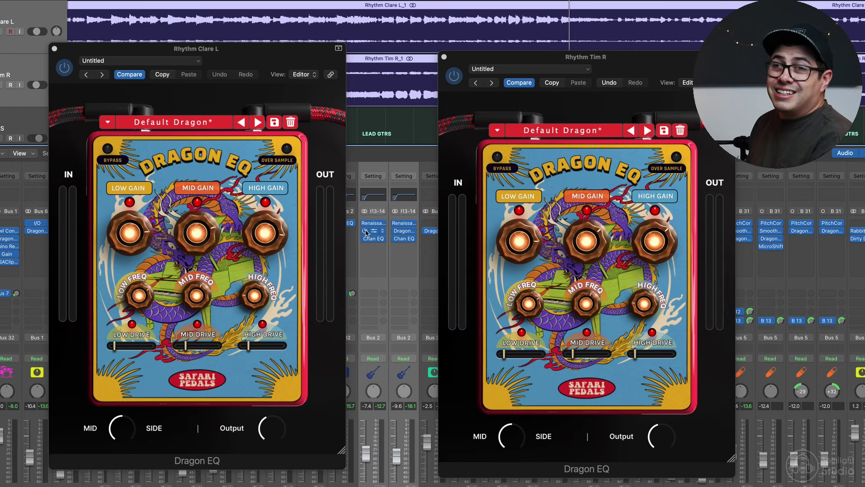
Review the Dirty Dog Reverb on the drum VERB bus and its preset list, keeping Drum Room Distortion selected
left_click(454, 229)
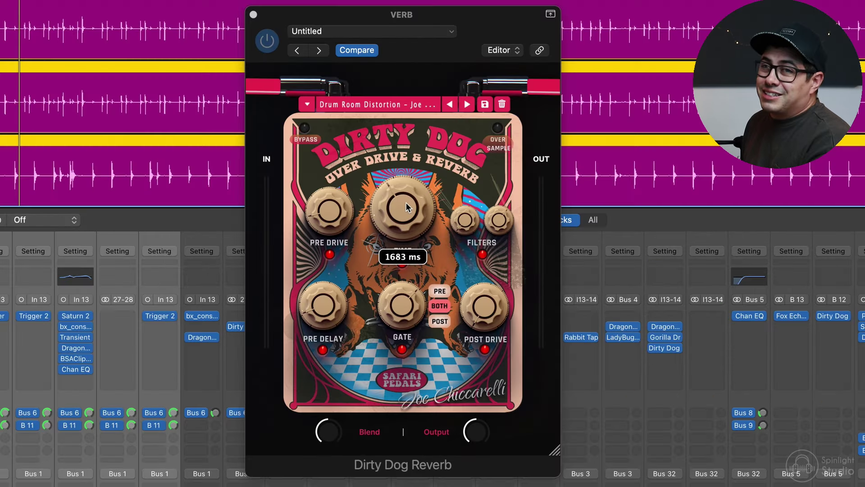
scroll(406, 201, "up", 3)
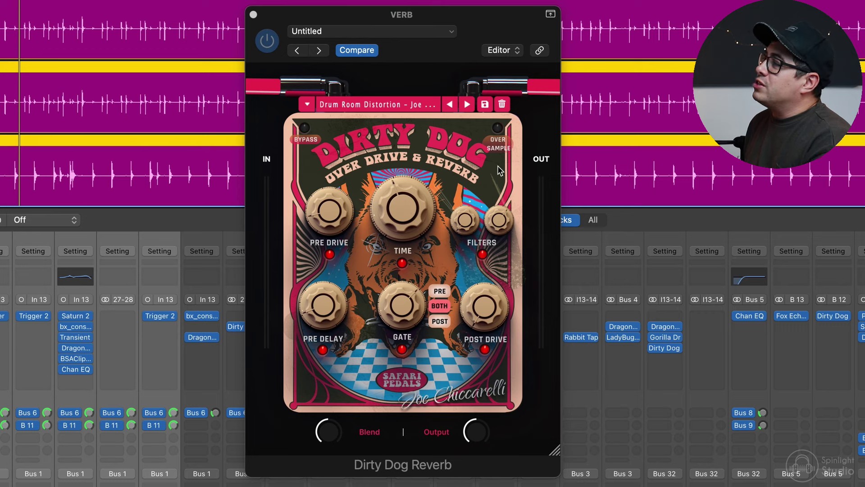
left_click(382, 106)
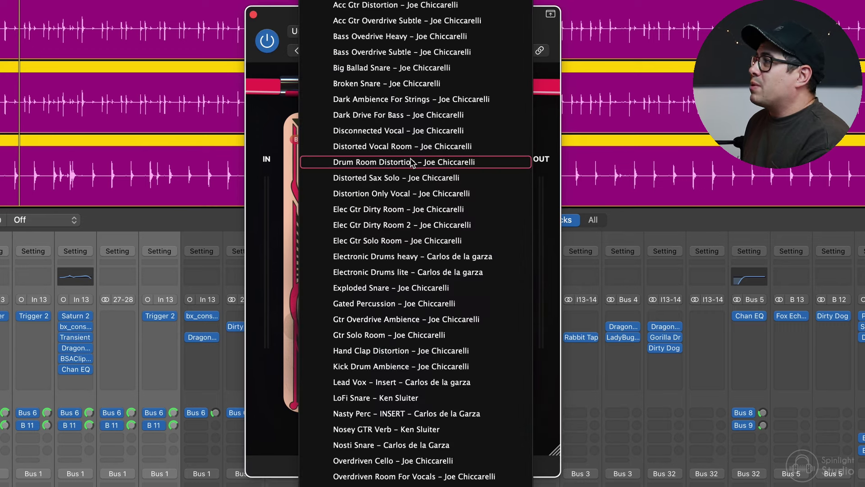
left_click(483, 166)
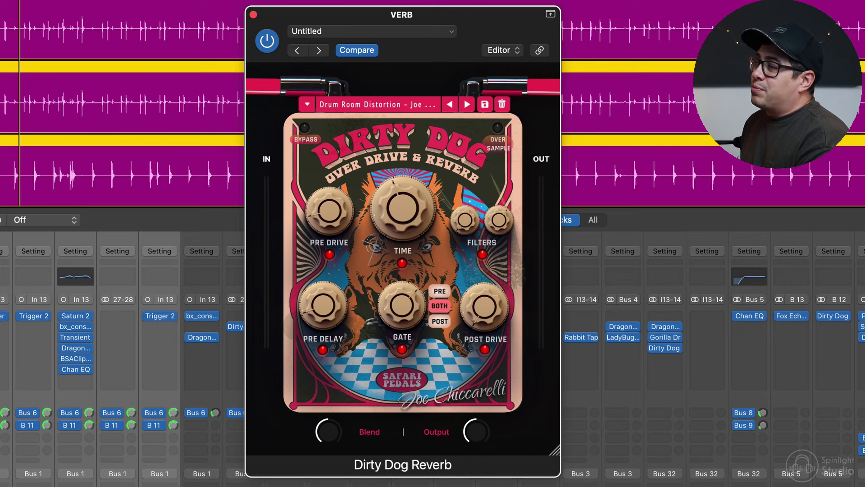
Solo the VERB bus during drum playback and lower its fader slightly
scroll(712, 352, "down", 1)
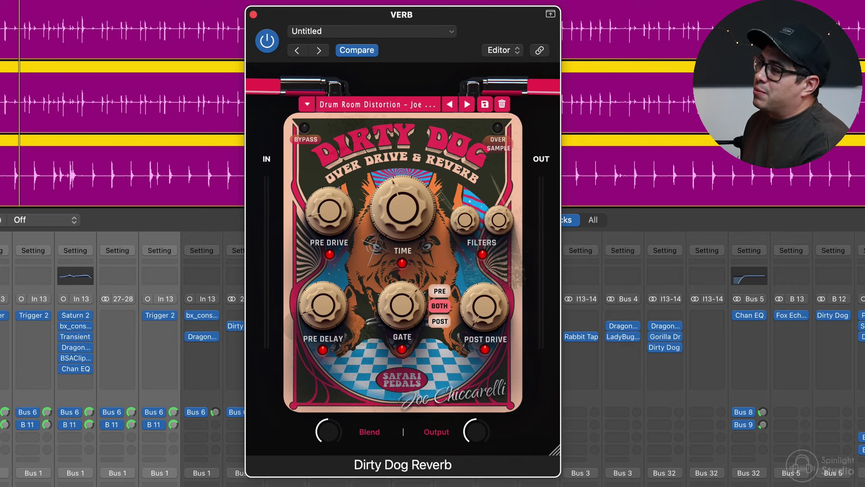
scroll(712, 352, "right", 1)
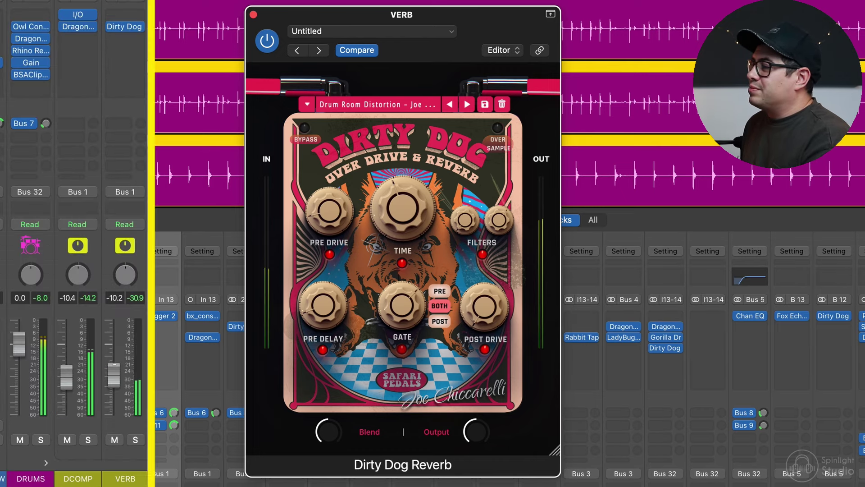
left_click(126, 428)
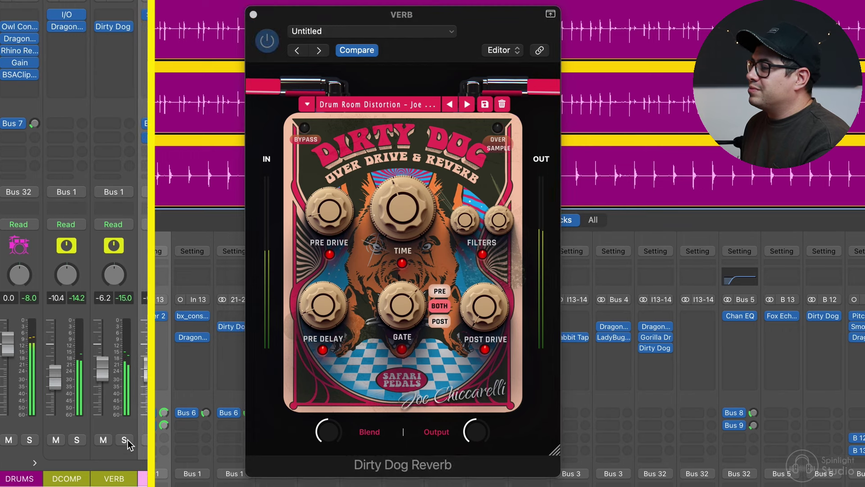
left_click(125, 439)
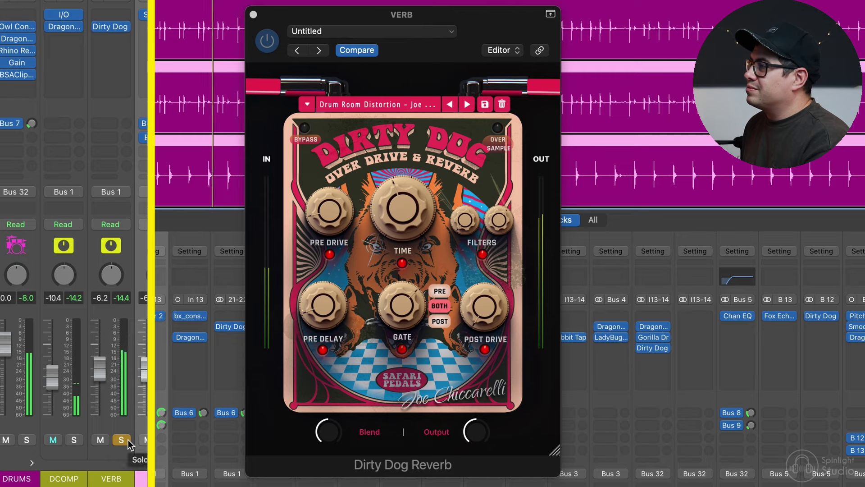
left_click_drag(104, 379, 103, 387)
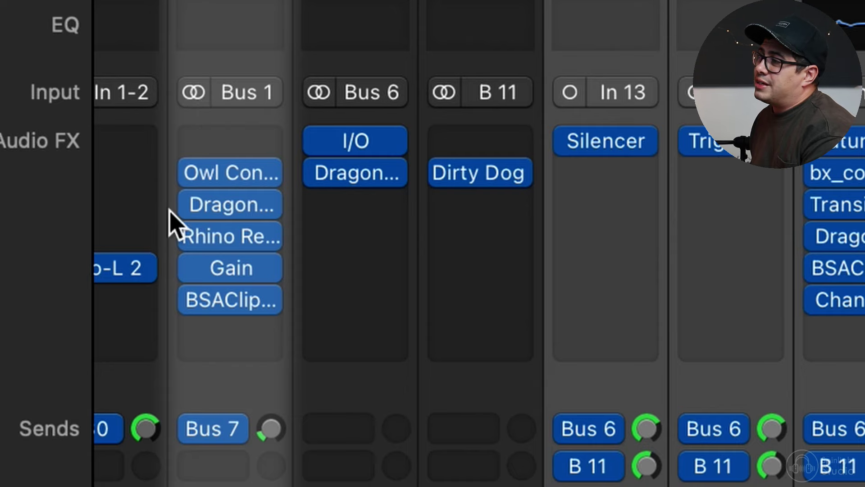
Open and bypass Owl Control, Dragon EQ and Rhino Reverb on the DRUMS bus
left_click_drag(201, 178, 232, 185)
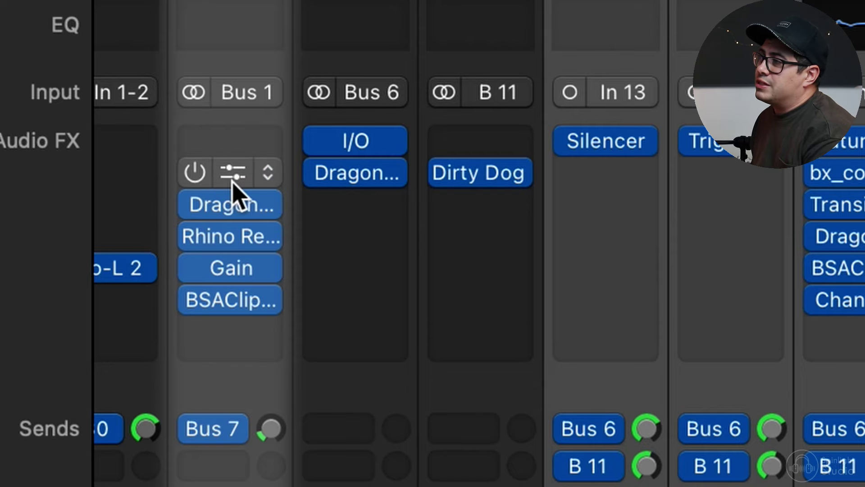
left_click(233, 180)
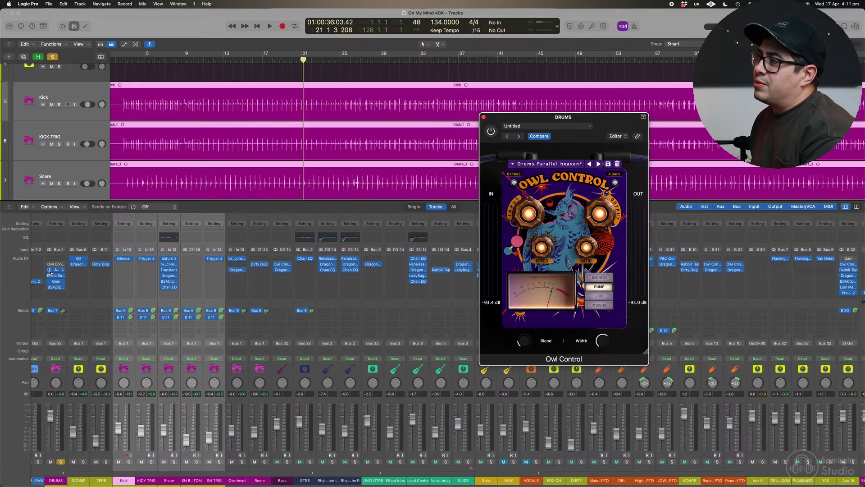
left_click(50, 270)
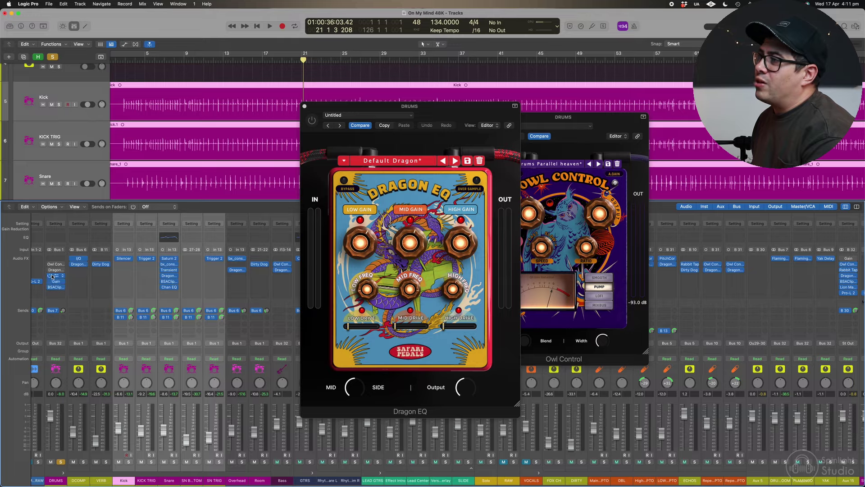
left_click(52, 276)
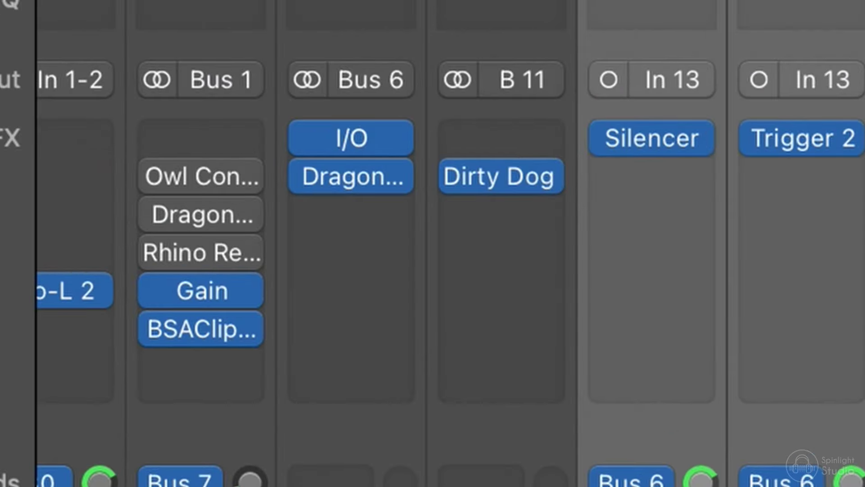
mouse_move(203, 294)
left_click(165, 326)
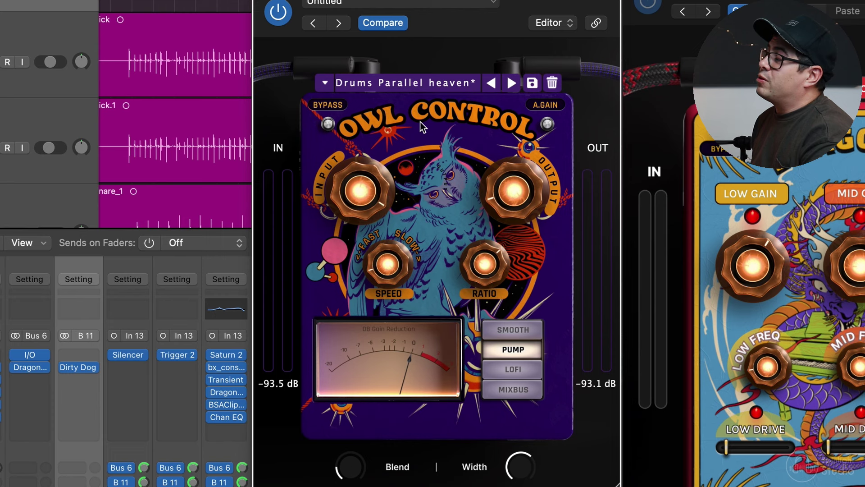
Review Owl Control's preset list on the DRUMS bus and check its Blend control while the drums play
left_click(419, 84)
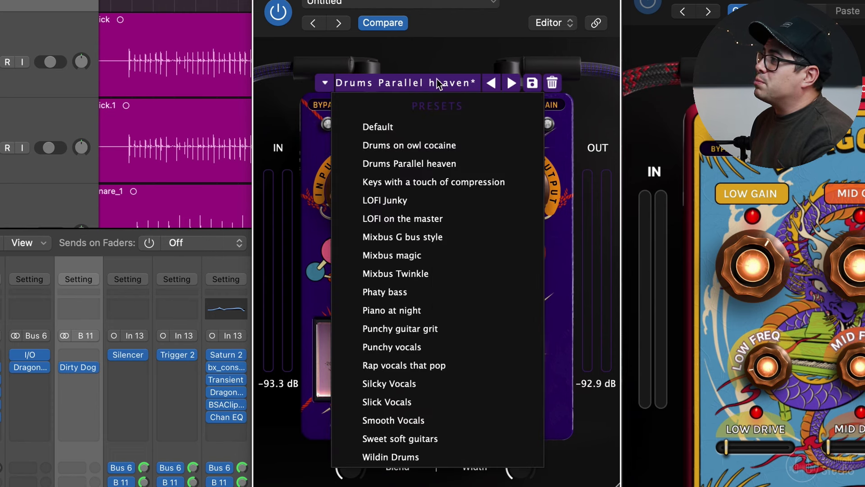
left_click(407, 82)
mouse_move(356, 465)
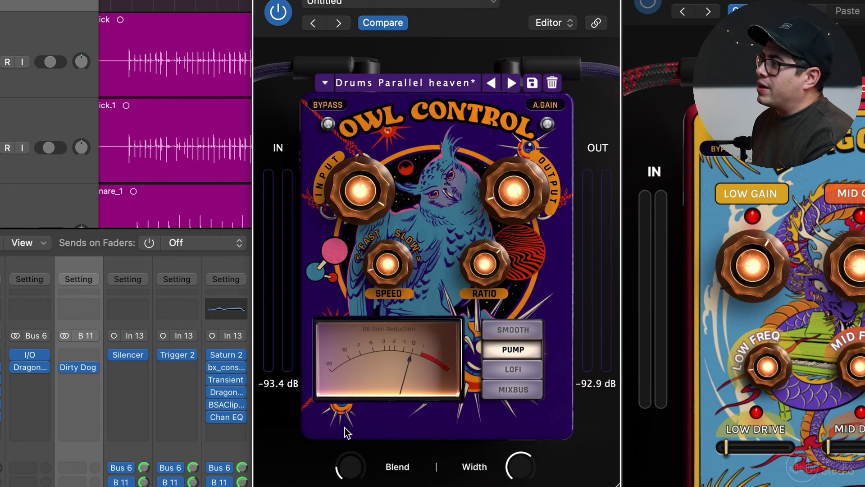
key("space")
mouse_move(351, 466)
left_mouse_down()
mouse_move(404, 285)
mouse_move(360, 478)
left_mouse_up()
key("space")
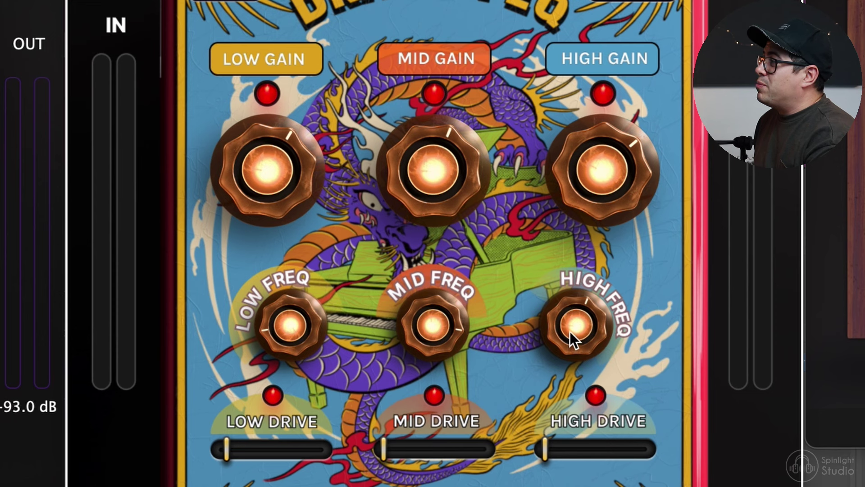
Examine the DRUMS bus Dragon EQ's gain, frequency and drive settings across its high, mid and low bands
left_click_drag(569, 331, 569, 331)
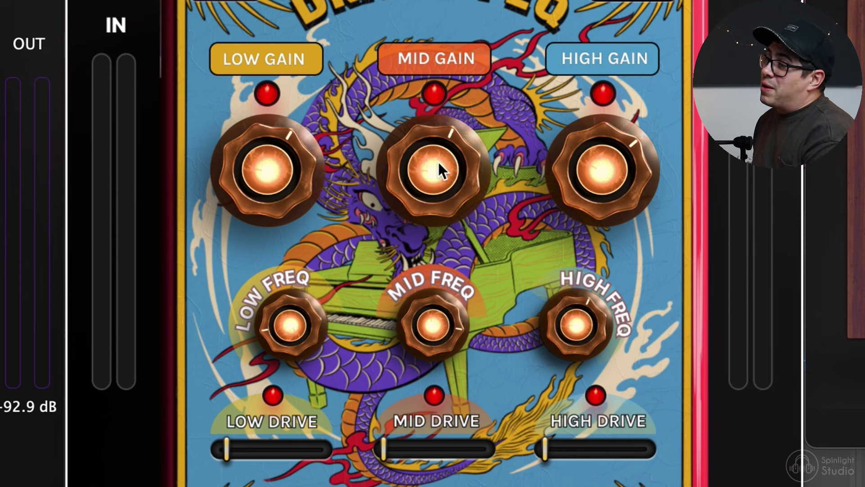
left_click_drag(429, 320, 428, 316)
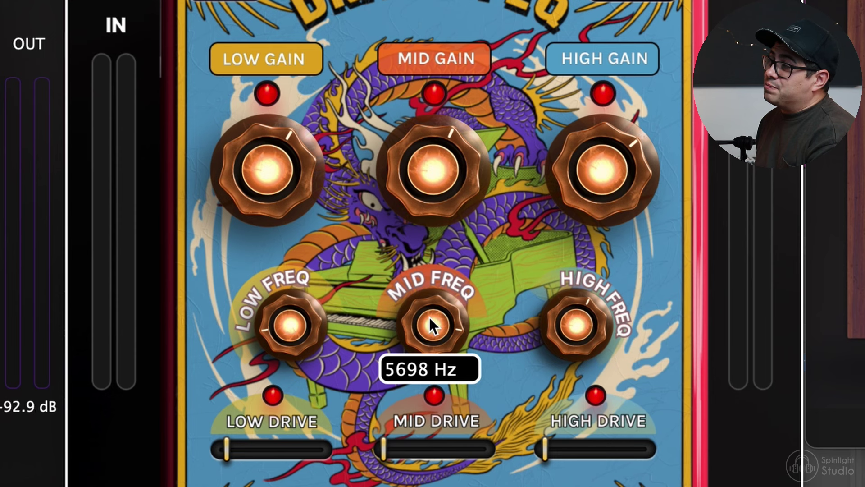
mouse_move(280, 161)
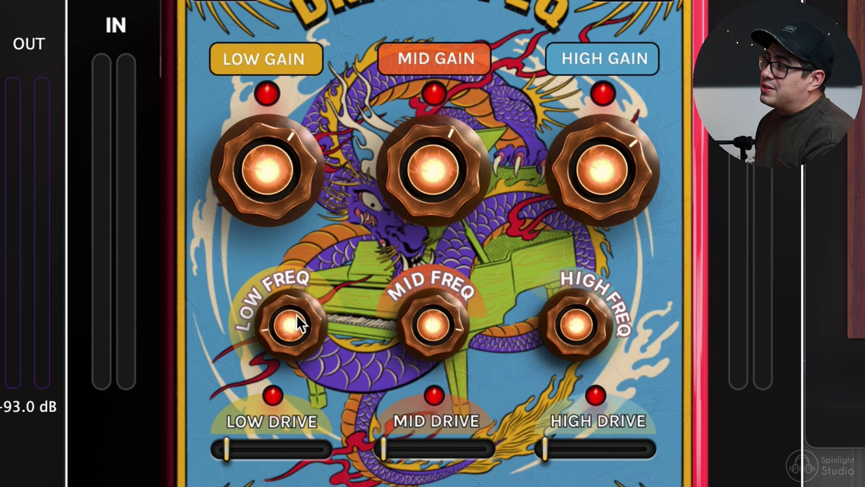
mouse_move(297, 314)
mouse_move(226, 443)
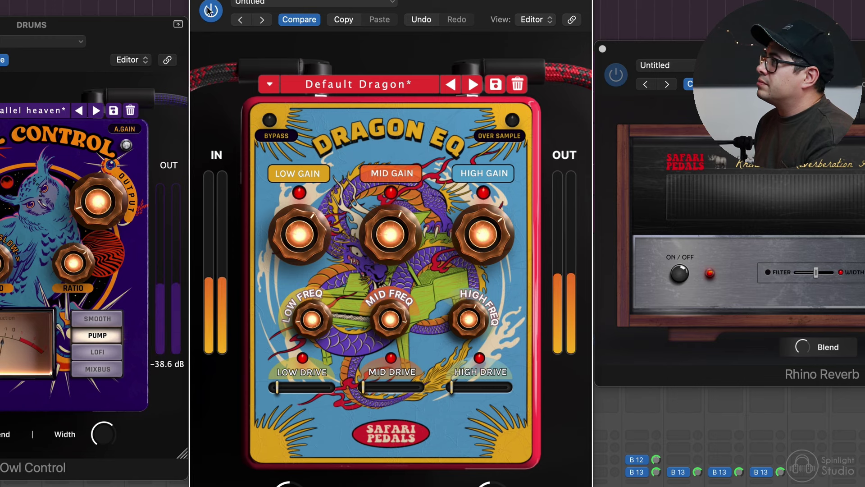
Bypass and re-enable Dragon EQ twice during playback to compare its effect on the DRUMS bus
left_click(270, 121)
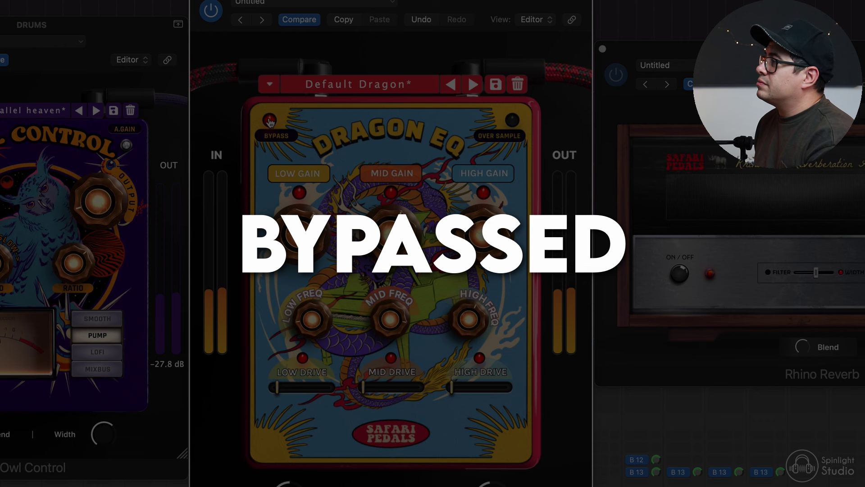
left_click(269, 120)
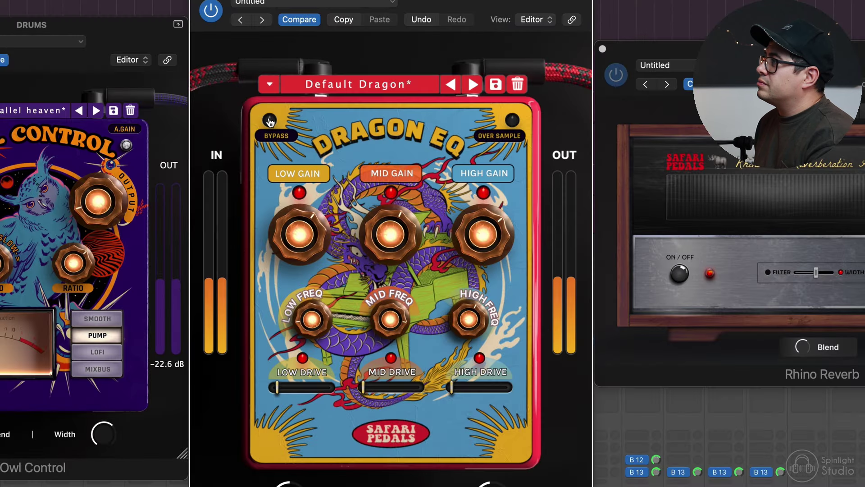
left_click(270, 121)
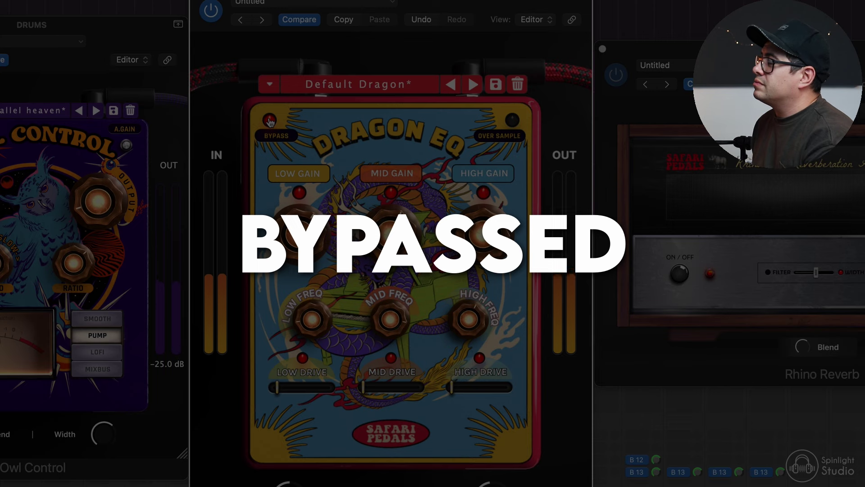
left_click(269, 121)
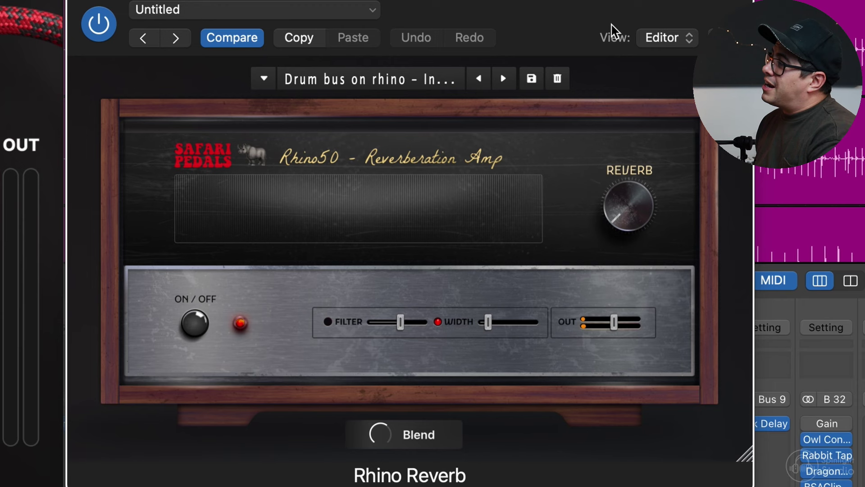
Review Rhino Reverb's preset list, keep Drum bus on rhino - Insert selected, and check the reverb and width settings
left_click(381, 81)
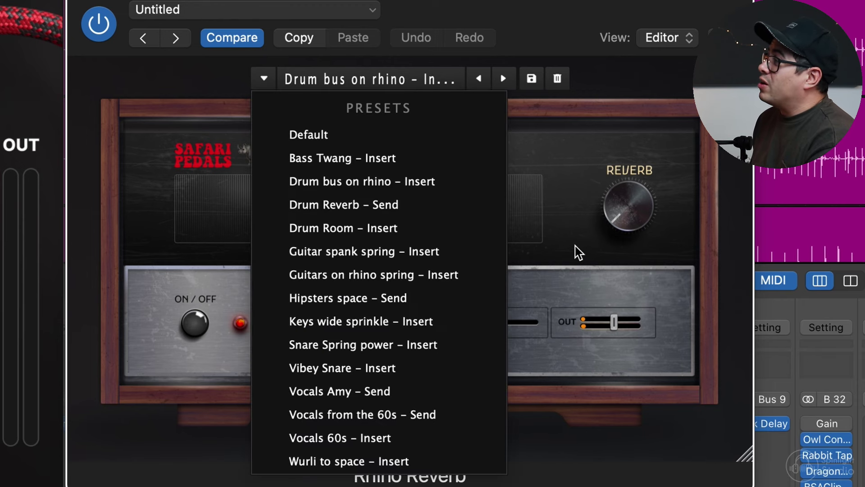
left_click(573, 273)
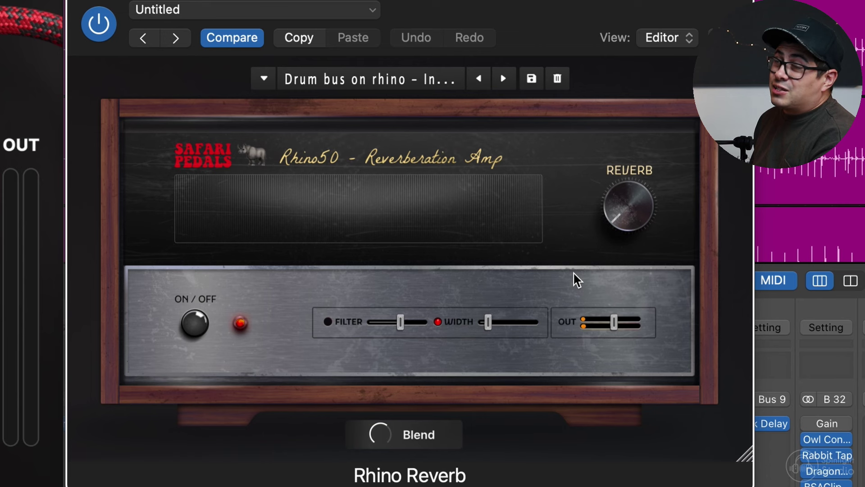
mouse_move(647, 220)
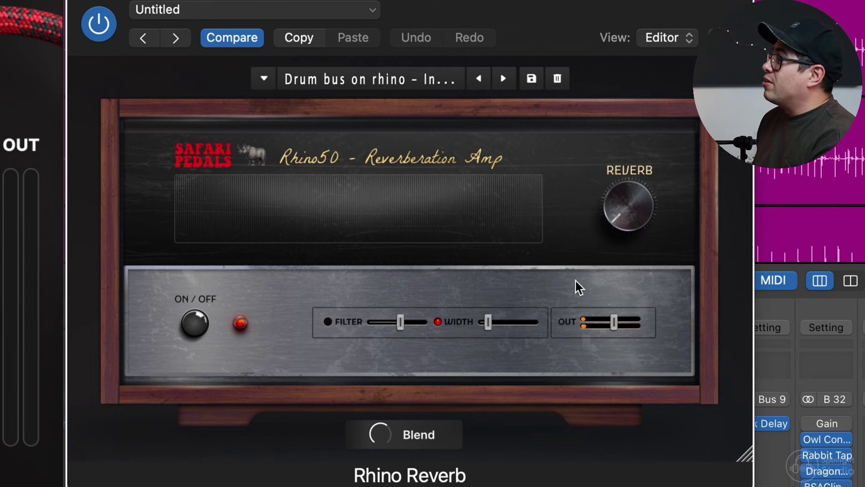
mouse_move(495, 323)
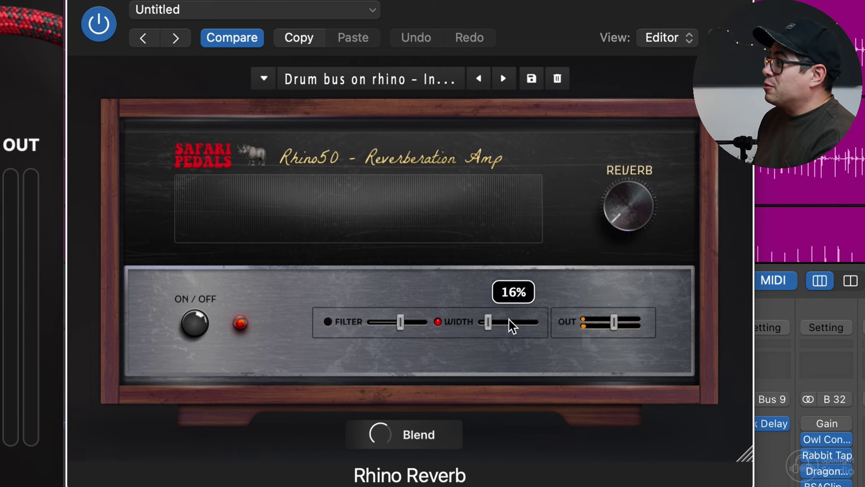
Bypass and re-enable Rhino Reverb three times during playback on the DRUMS bus, and check its width setting
left_click(439, 322)
mouse_move(374, 435)
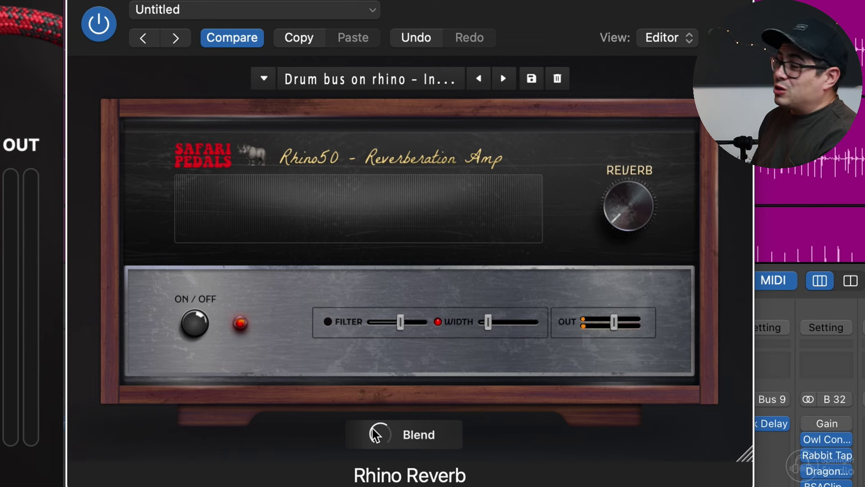
left_click(99, 23)
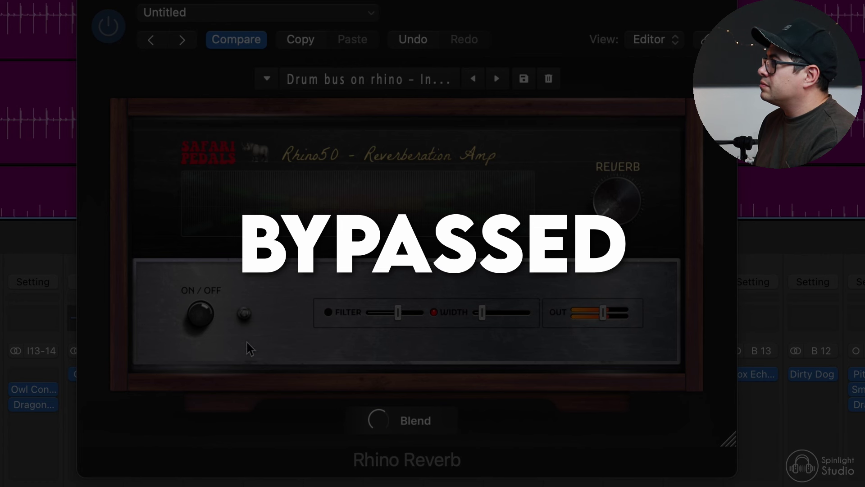
left_click(204, 316)
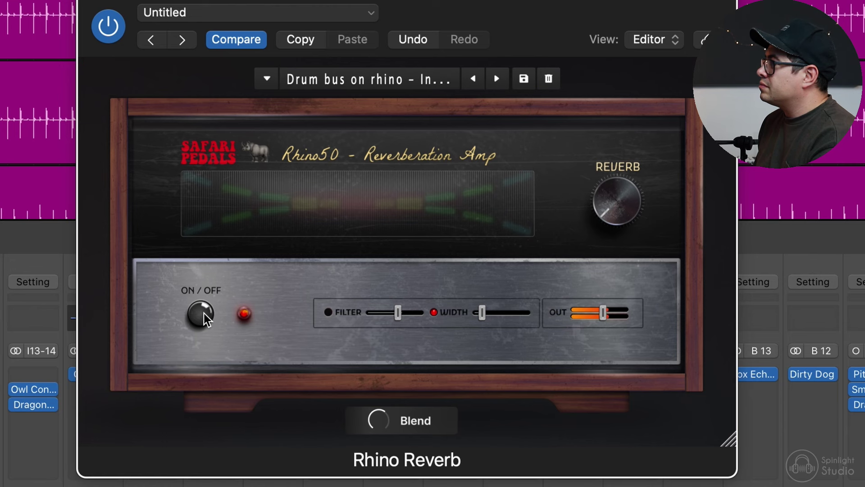
left_click(204, 313)
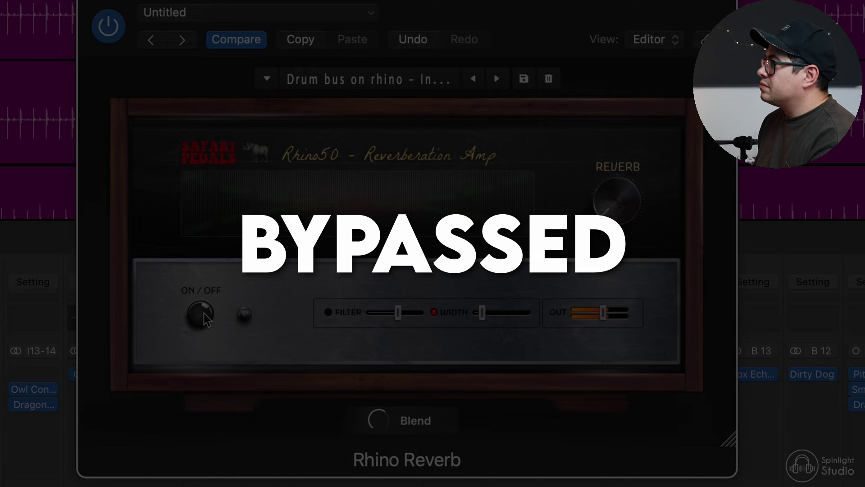
left_click(204, 313)
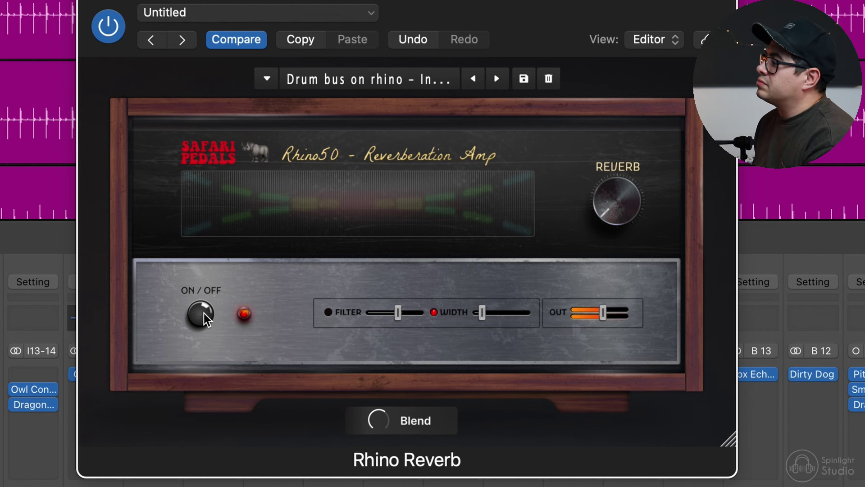
left_click(204, 313)
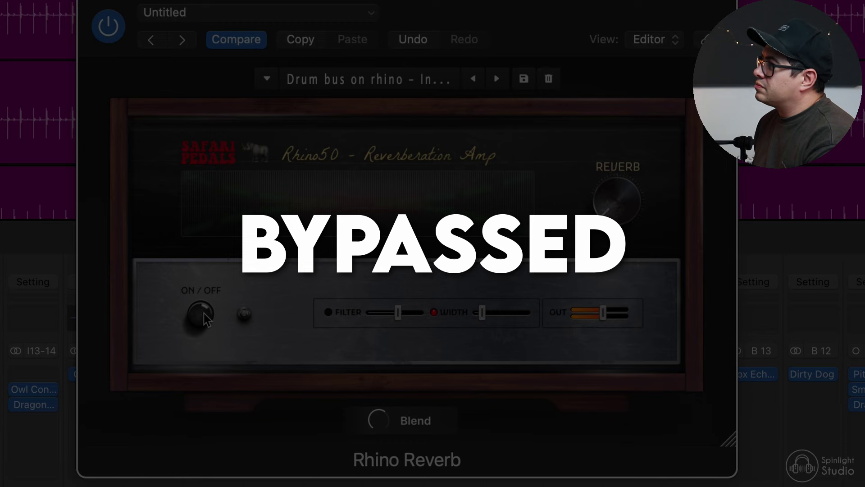
left_click(202, 312)
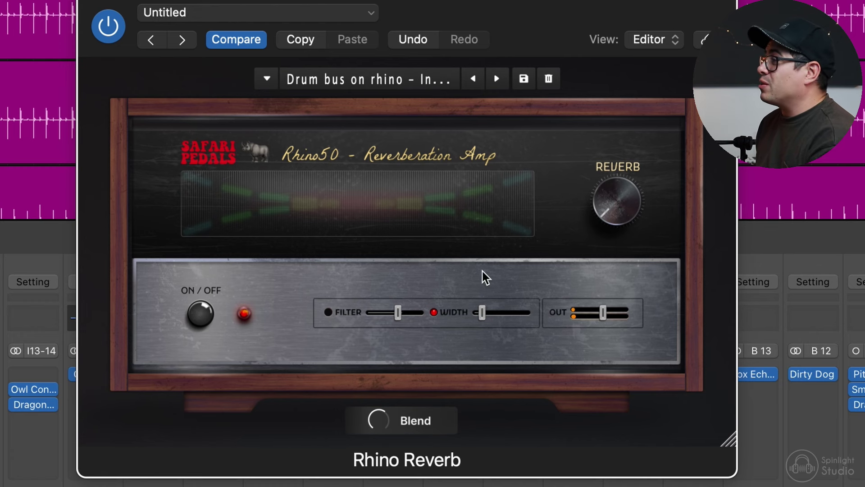
mouse_move(491, 314)
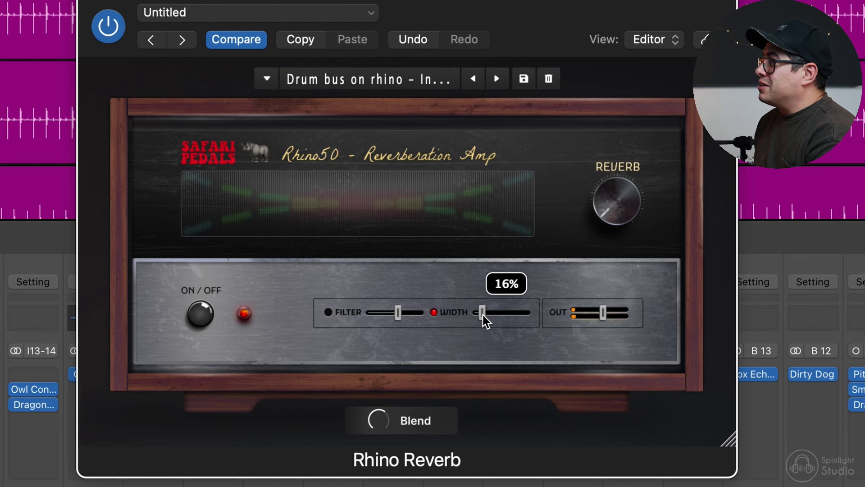
mouse_move(483, 315)
left_mouse_down()
mouse_move(591, 309)
mouse_move(420, 312)
mouse_move(566, 315)
mouse_move(484, 317)
left_mouse_up()
Compare the Bass channel during playback with Owl Control and Dragon EQ on and bypassed, leaving only Owl Control active
left_click(260, 41)
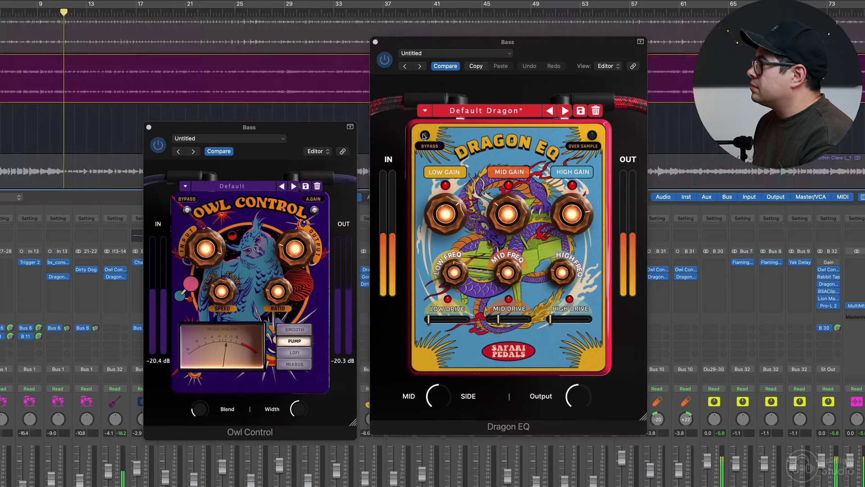
left_click(108, 270)
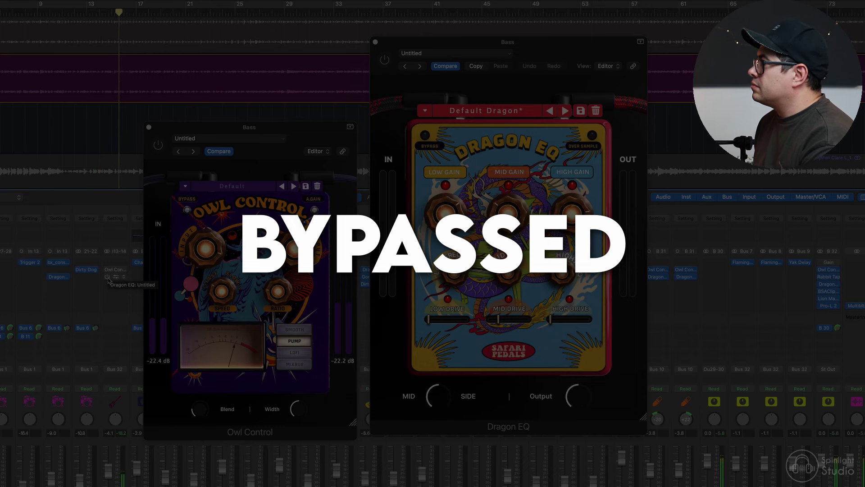
left_click(107, 276)
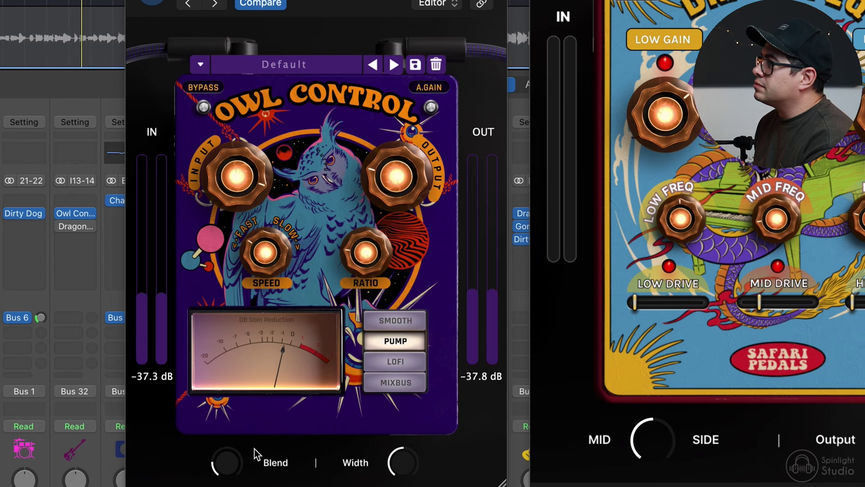
Audition the Bass Owl Control with its Blend at 100% during playback, and return the Blend to 20%
scroll(235, 479, "up", 10)
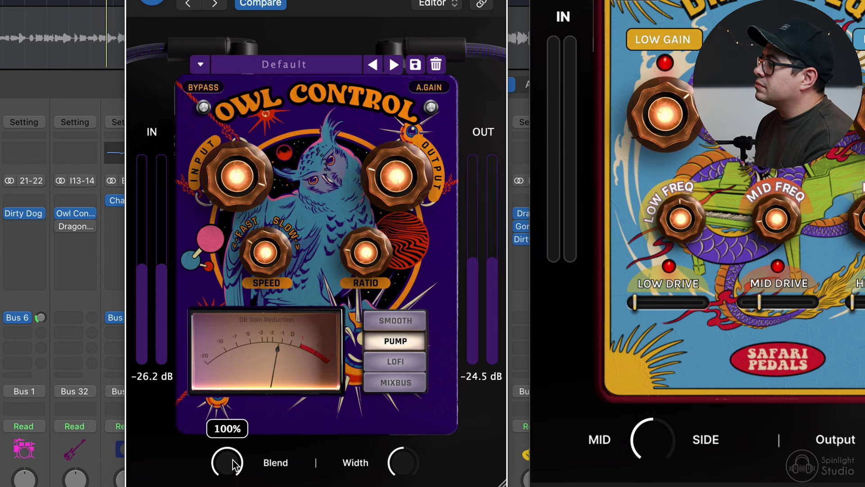
scroll(234, 477, "down", 2)
scroll(234, 475, "down", 15)
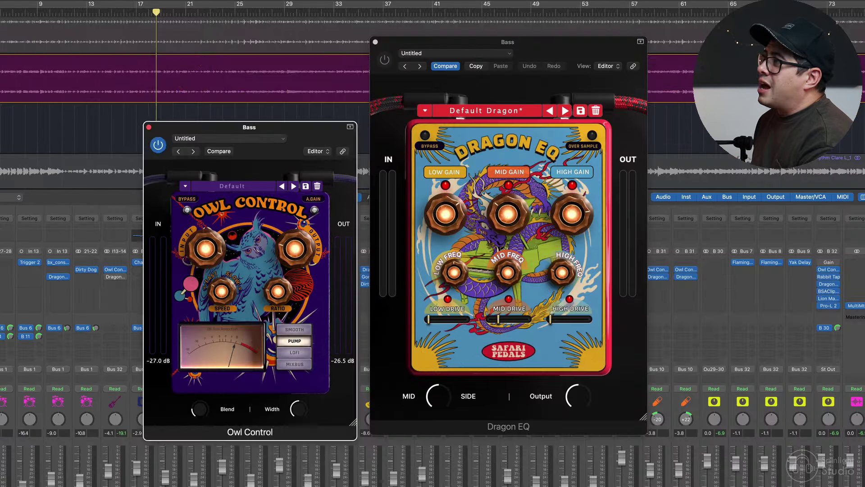
Set the Bass Owl Control's Blend to 100%, check its speed and input settings, and lower the Blend again
scroll(92, 69, "up", 6)
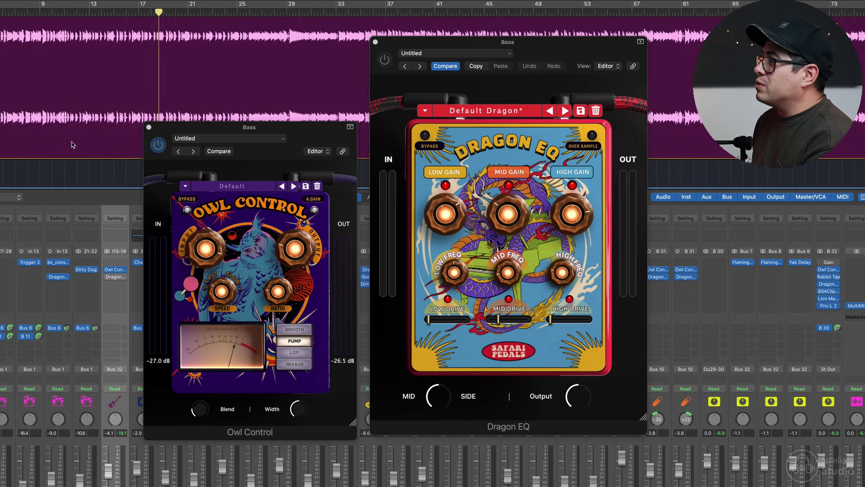
left_click_drag(298, 141, 296, 150)
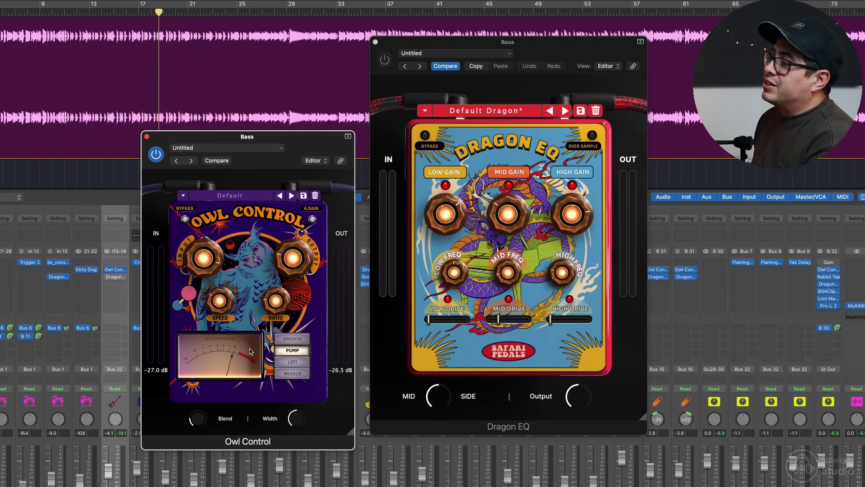
mouse_move(201, 423)
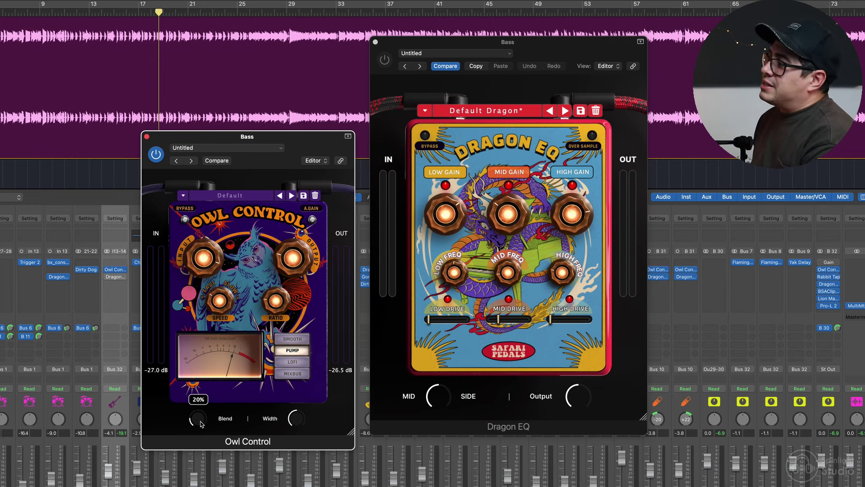
left_click_drag(198, 425, 199, 405)
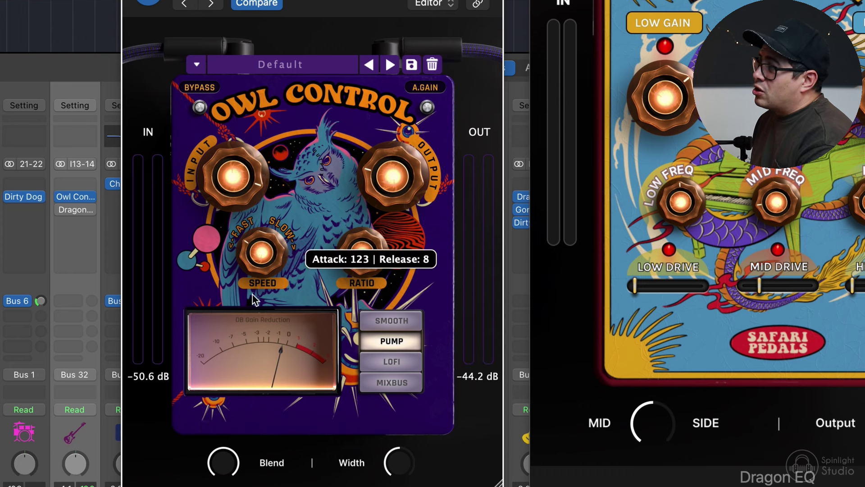
mouse_move(239, 173)
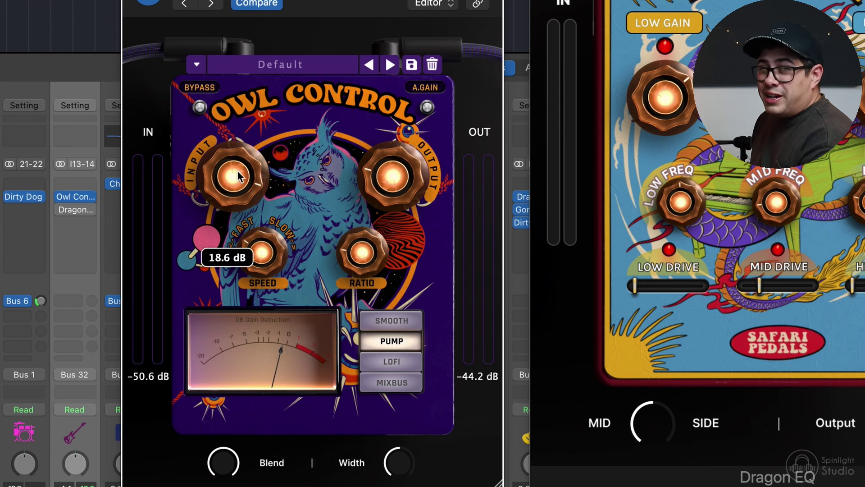
mouse_move(216, 460)
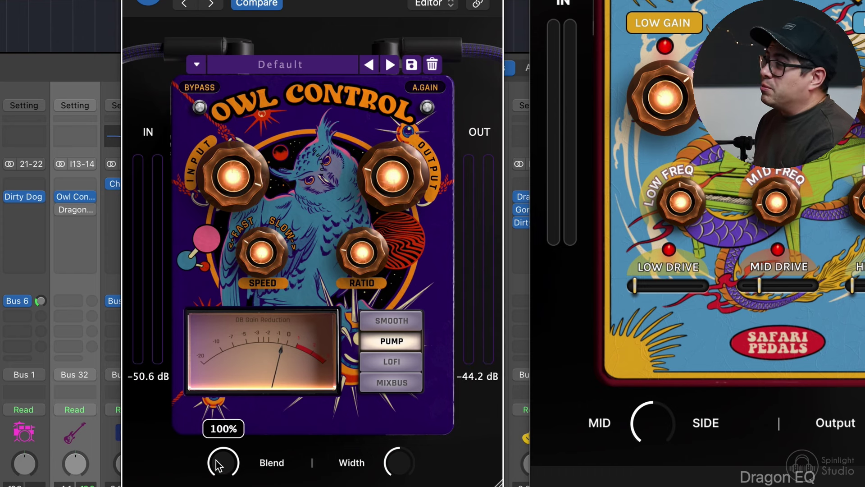
left_click_drag(218, 460, 217, 481)
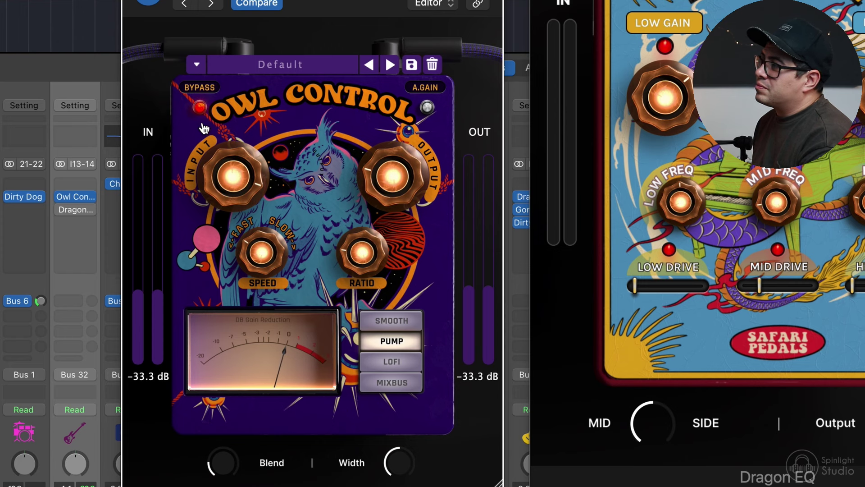
Bypass and re-enable Owl Control during playback to compare its effect on the Bass
left_click(200, 109)
left_click(200, 108)
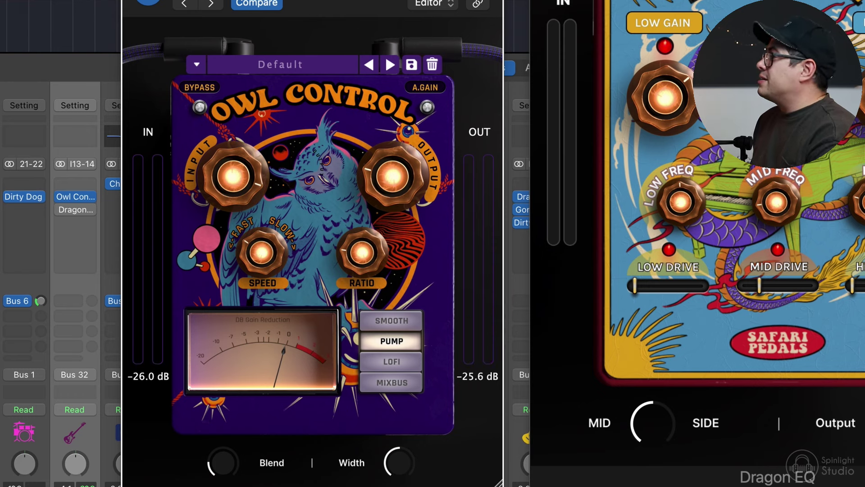
Examine the Bass Dragon EQ's gain, frequency and drive settings across its low, mid and high bands
mouse_move(255, 145)
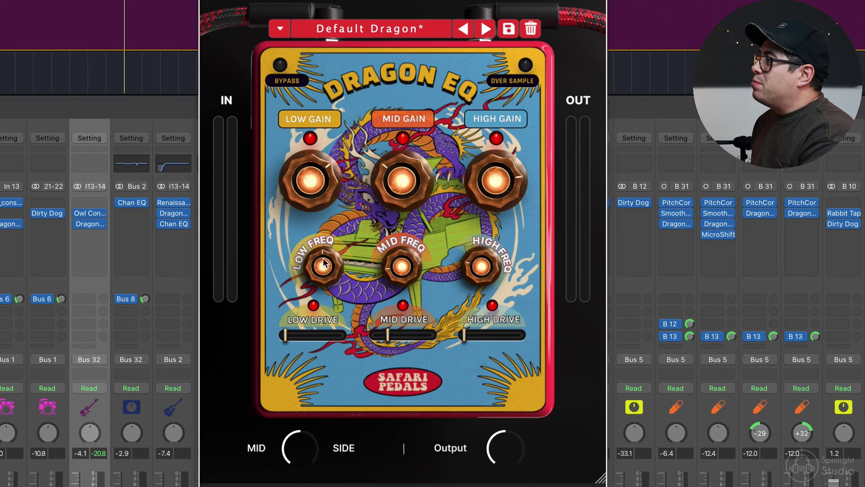
left_click_drag(323, 264, 325, 262)
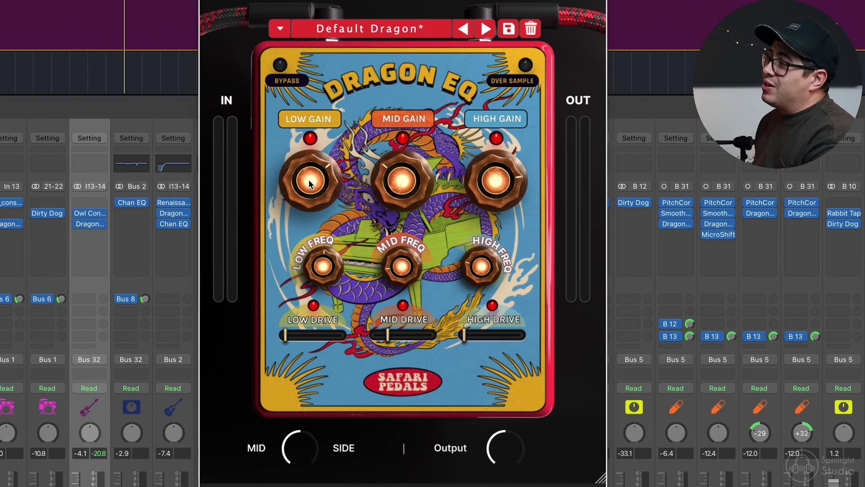
left_click_drag(309, 183, 309, 181)
left_click_drag(404, 183, 404, 183)
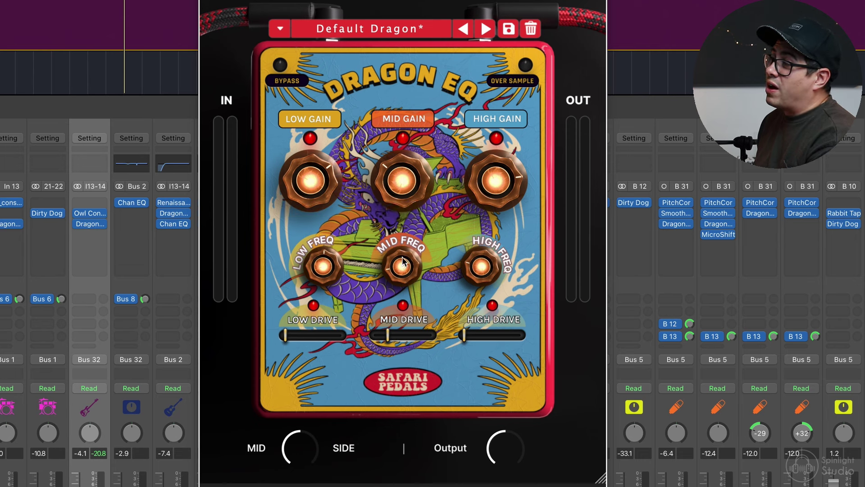
left_click_drag(402, 260, 403, 260)
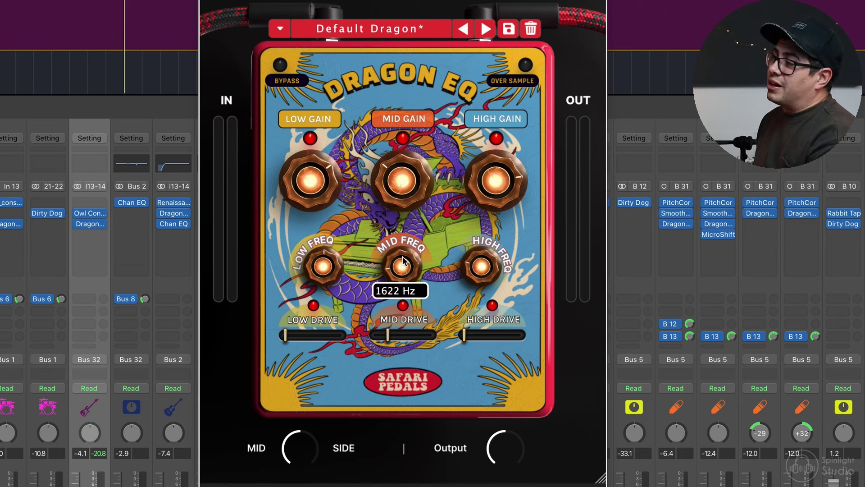
left_click(395, 337)
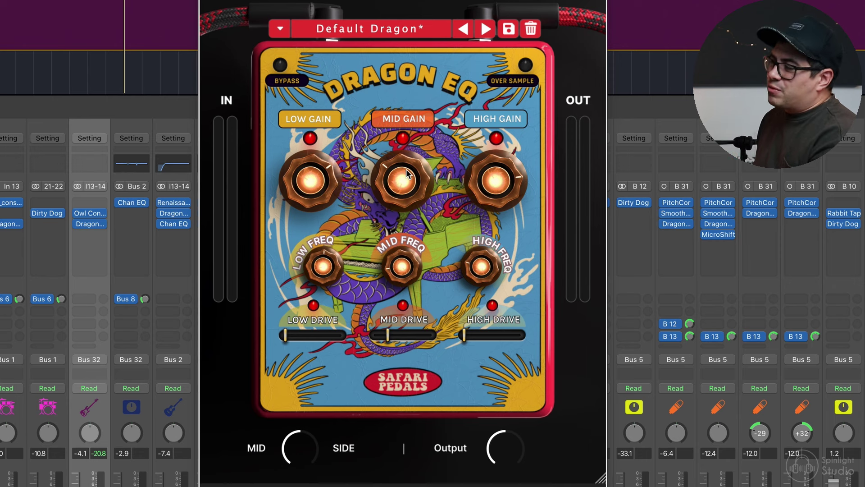
mouse_move(497, 188)
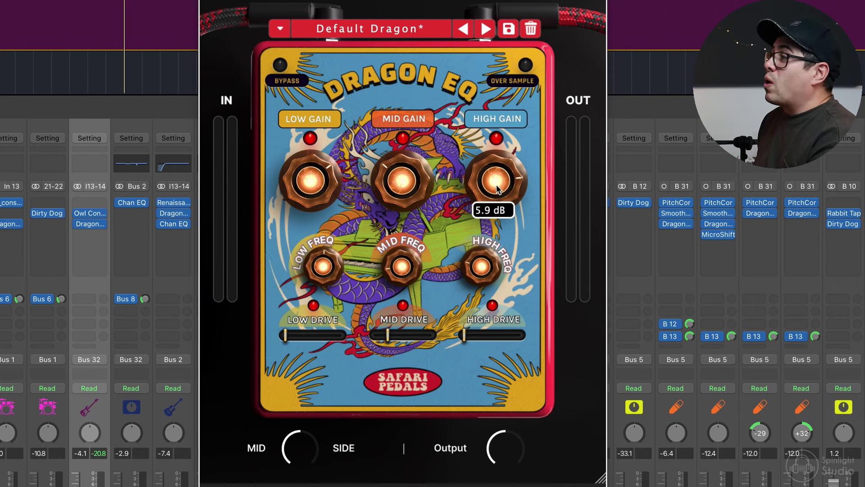
mouse_move(486, 266)
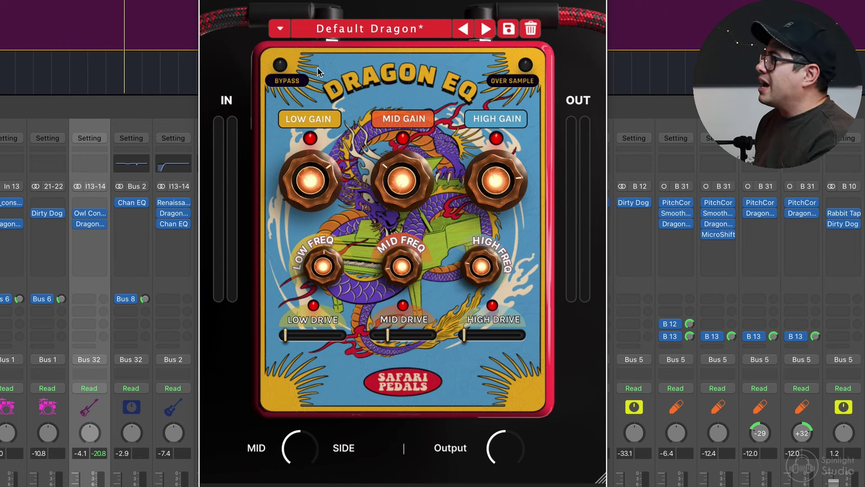
Play the song, and bypass and re-enable Dragon EQ to compare its effect on the Bass
key("space")
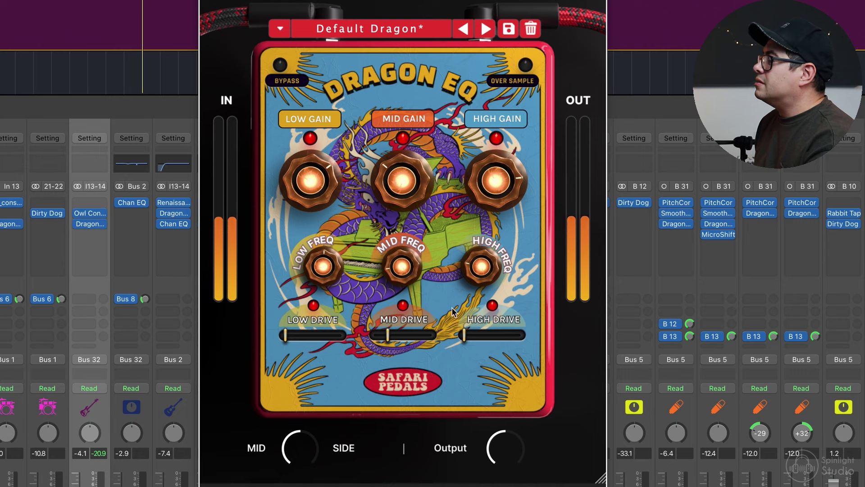
left_click(281, 65)
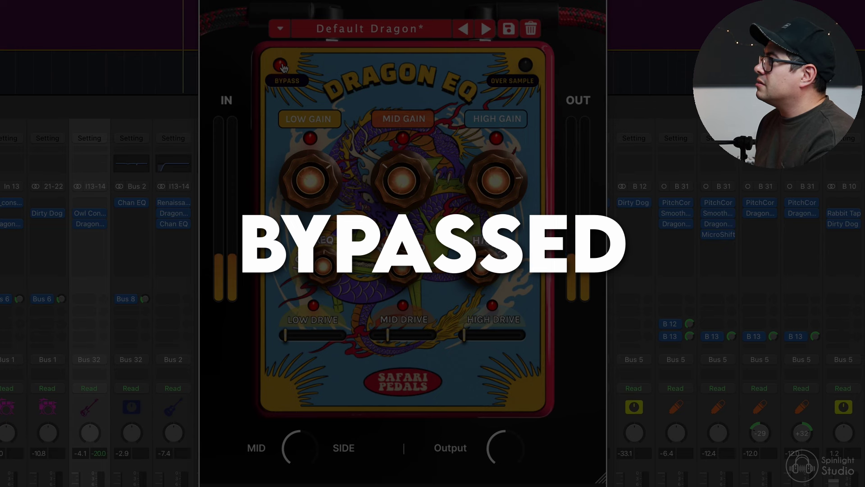
left_click(281, 65)
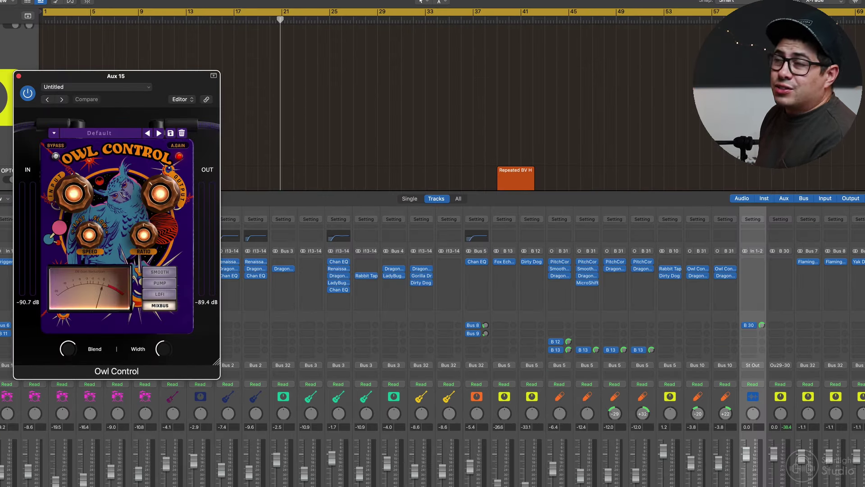
Open Rabbit Tape and Dragon EQ beside Owl Control on Aux 15, and close the BSAClipper window
left_click(364, 275)
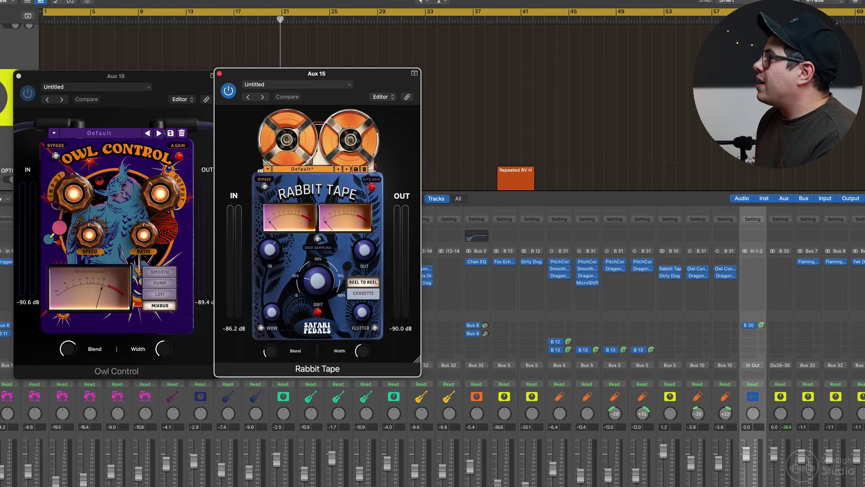
left_click(726, 276)
left_click(753, 284)
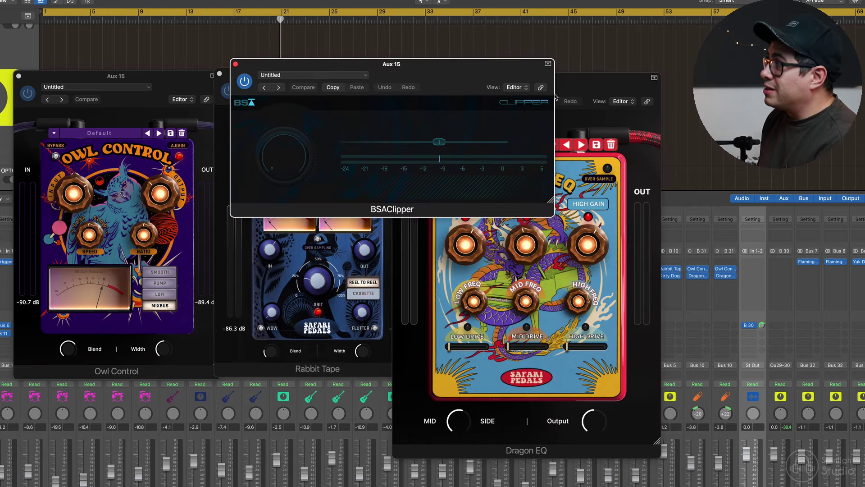
left_click(235, 64)
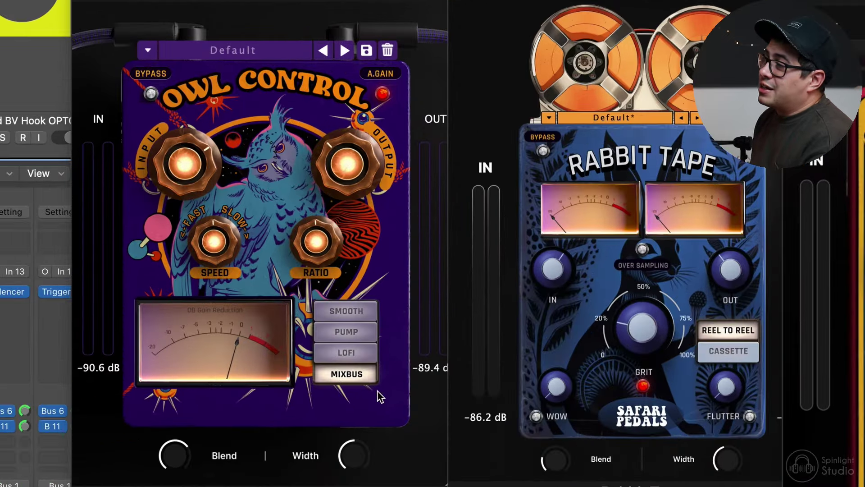
Raise Rabbit Tape's Blend fully and Grit to about 50%, and enable Wow at 14% and Flutter at 8%
left_click(176, 453)
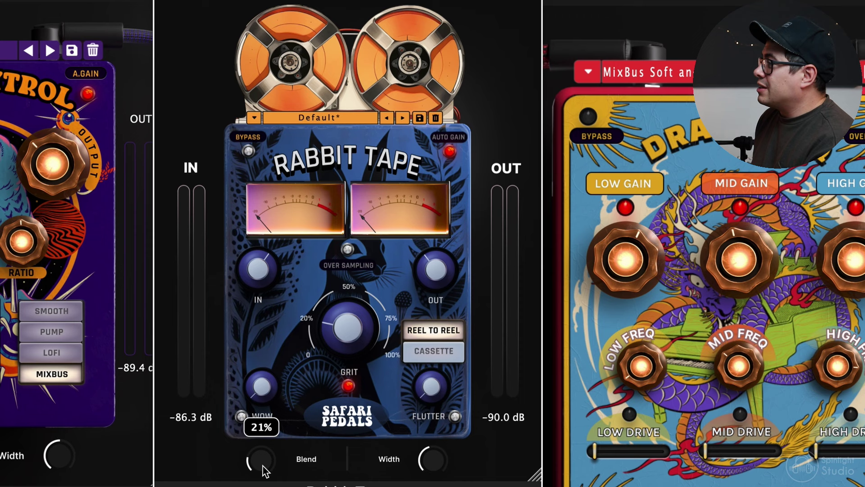
left_click_drag(266, 473, 374, 310)
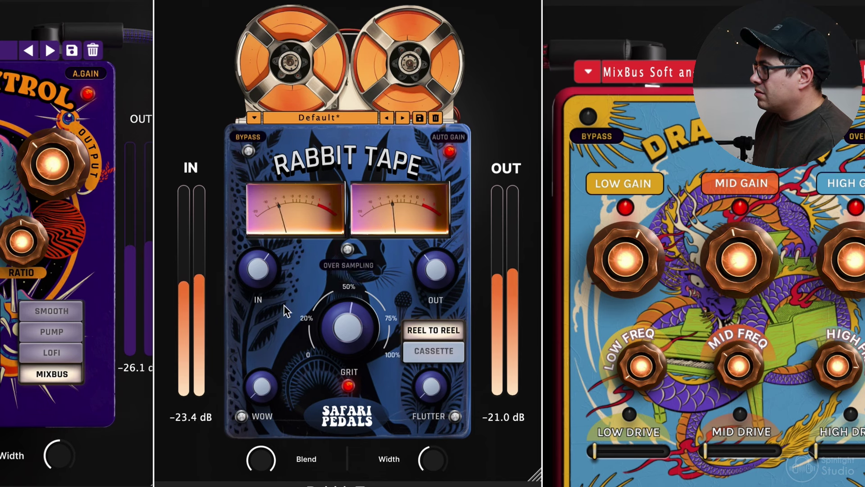
left_click(242, 416)
left_click_drag(261, 386, 299, 399)
left_click(456, 416)
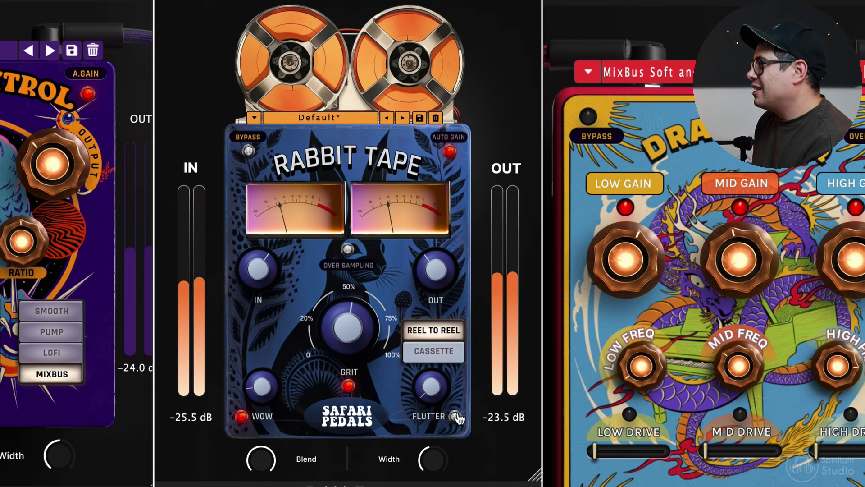
left_click_drag(432, 388, 451, 382)
Try Rabbit Tape in Cassette mode with more Width, a lower input level and Grit reduced to about 20%
left_click_drag(432, 458, 435, 432)
left_click_drag(270, 283, 269, 356)
left_click(440, 354)
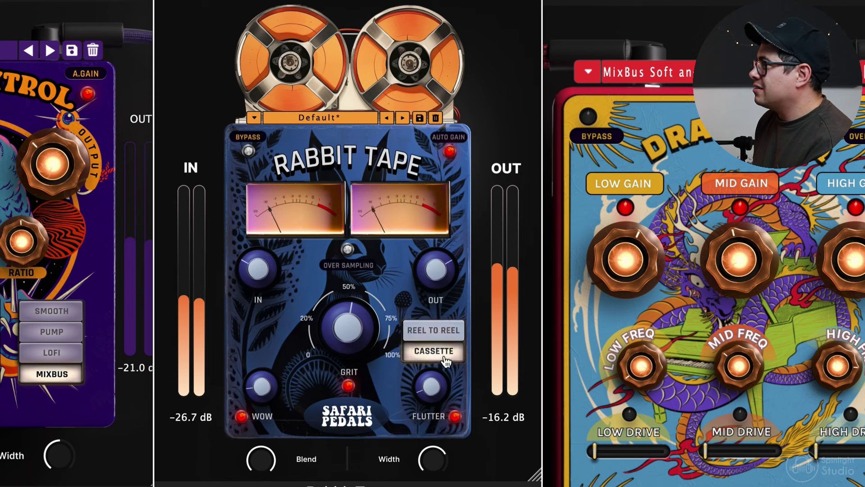
left_click_drag(366, 342, 363, 388)
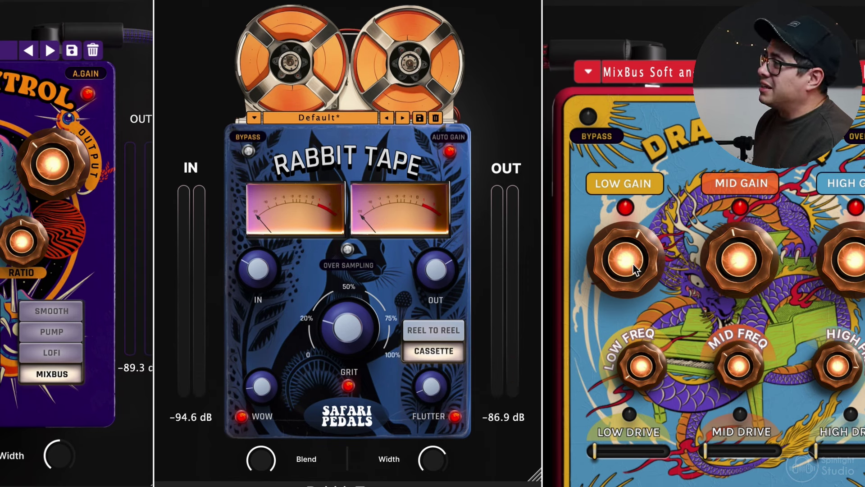
Turn off Rabbit Tape's Wow and Flutter and reset the plug-in to its Default preset
mouse_move(269, 388)
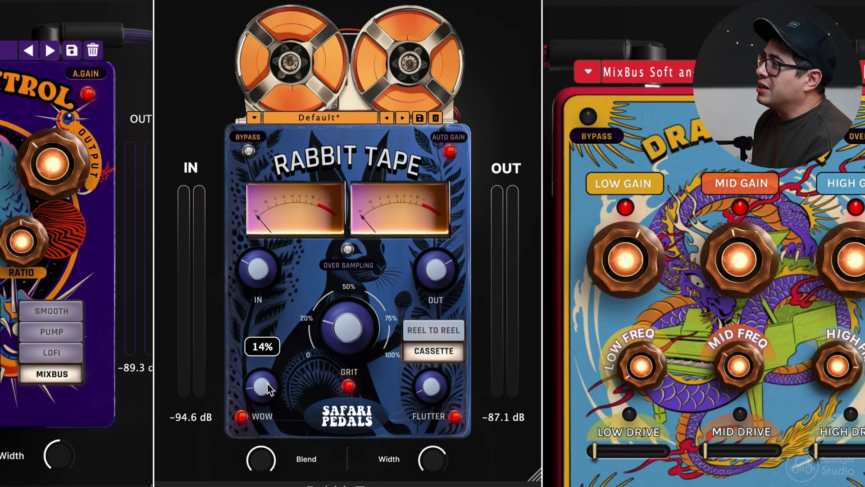
left_click(241, 416)
left_click(456, 416)
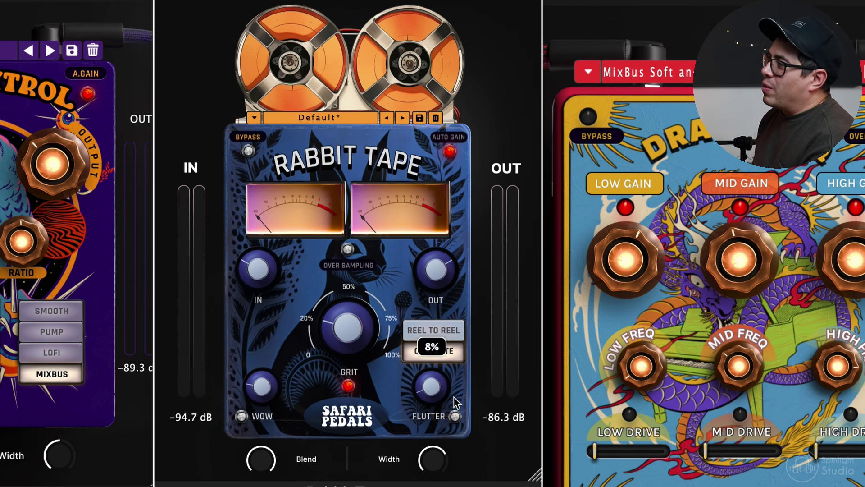
mouse_move(270, 464)
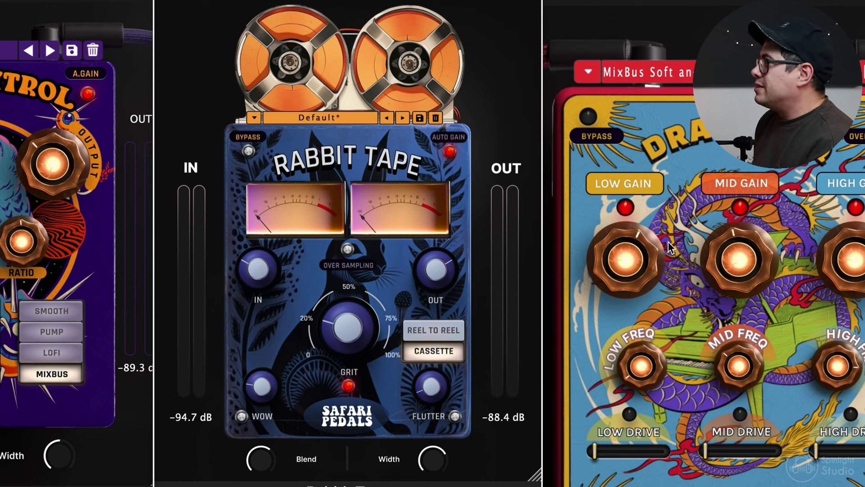
left_click(435, 119)
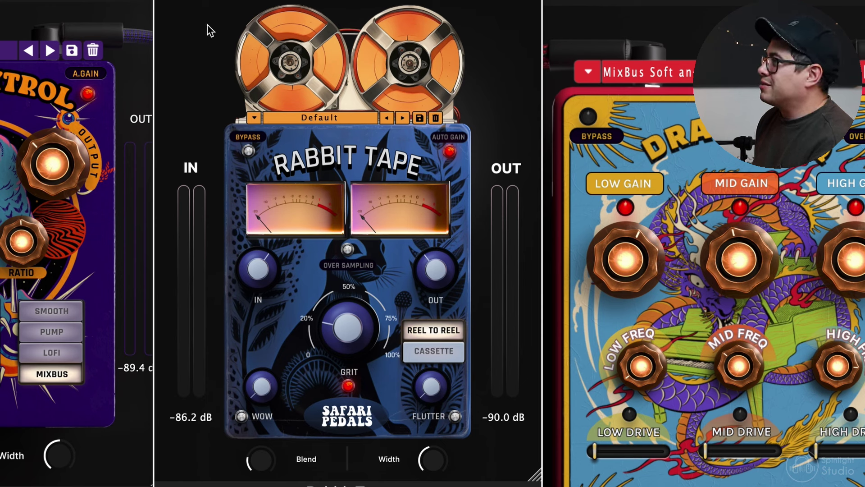
Bypass and re-enable Rabbit Tape during playback to compare its effect on the mix bus, and stop the song
left_click(249, 152)
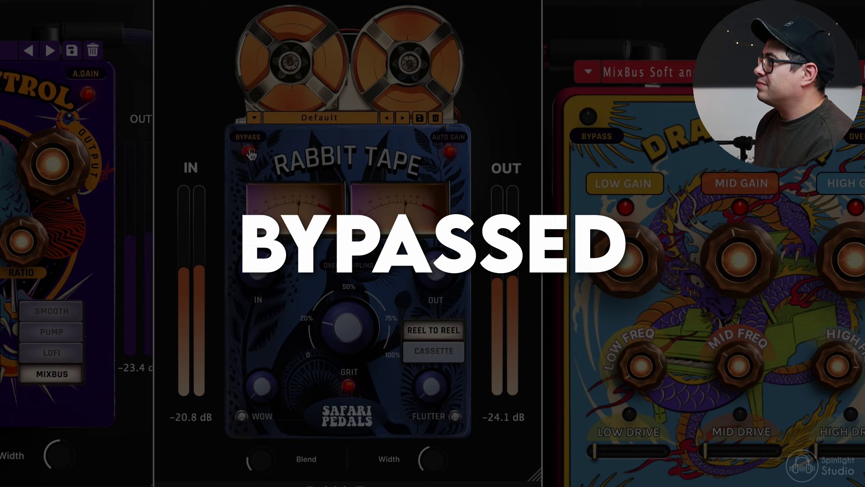
left_click(249, 153)
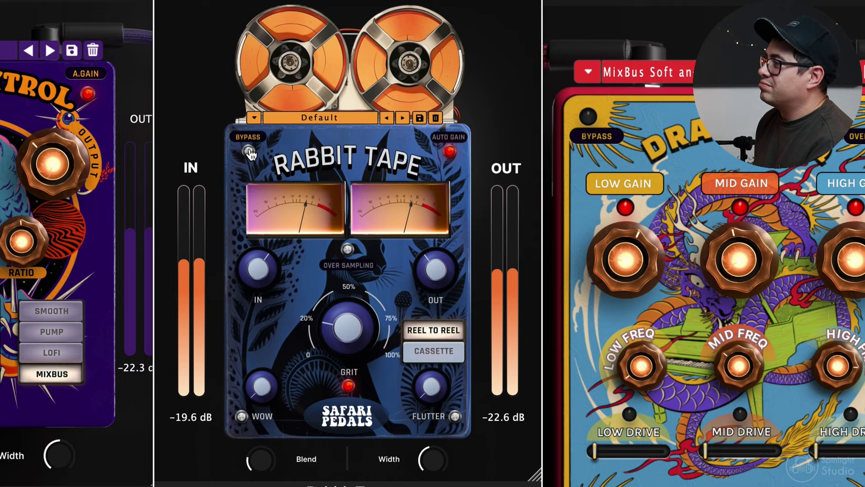
key("space")
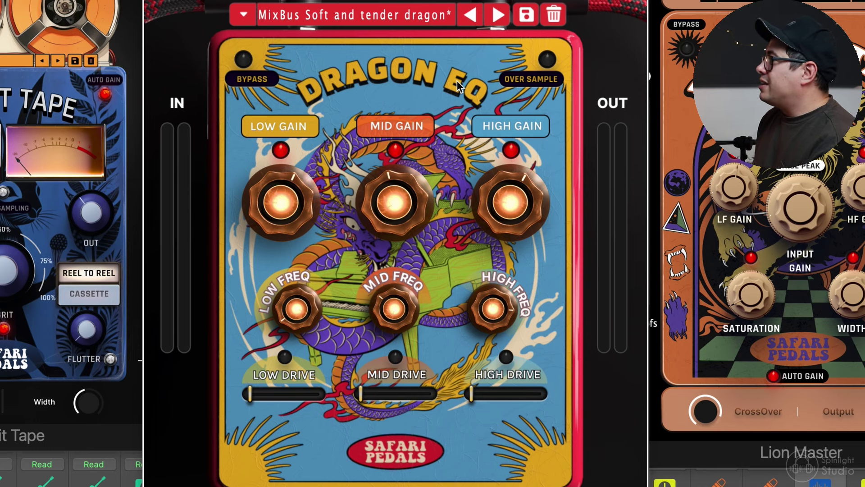
Examine the mix bus Dragon EQ's gain and frequency settings across the high, mid and low bands
mouse_move(500, 306)
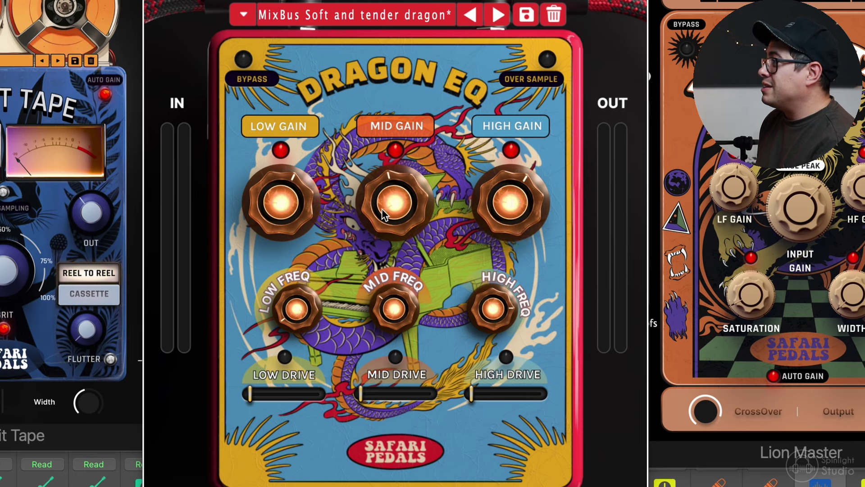
mouse_move(380, 298)
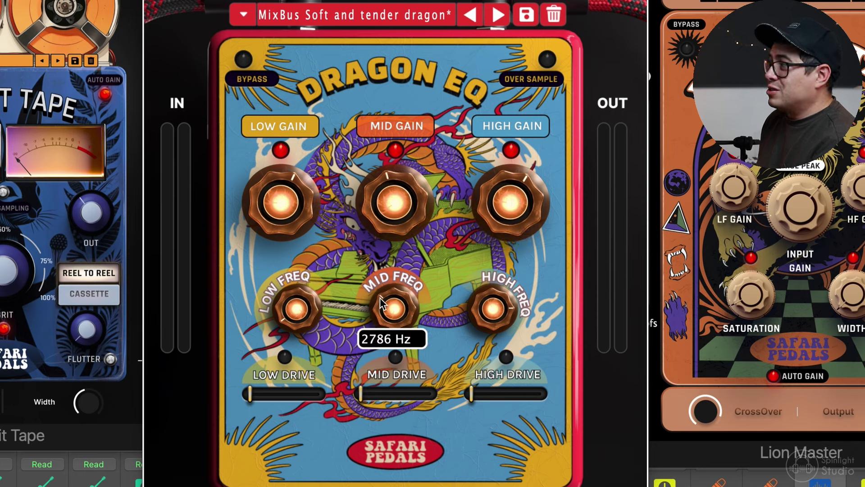
left_click_drag(275, 199, 275, 201)
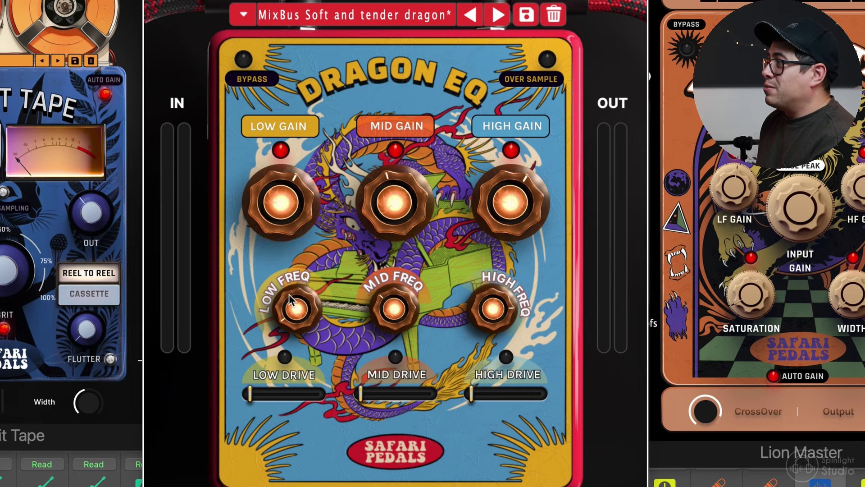
mouse_move(292, 302)
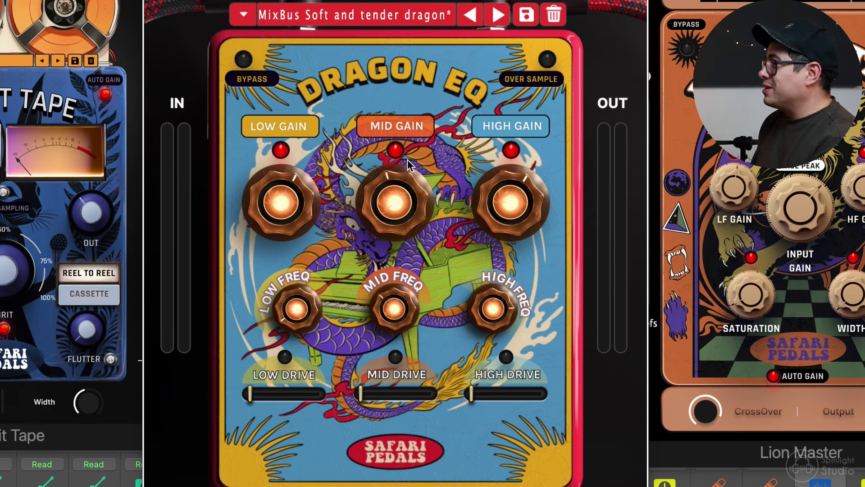
Play the song, and bypass and re-enable Dragon EQ twice to compare its effect on the mix bus
key("space")
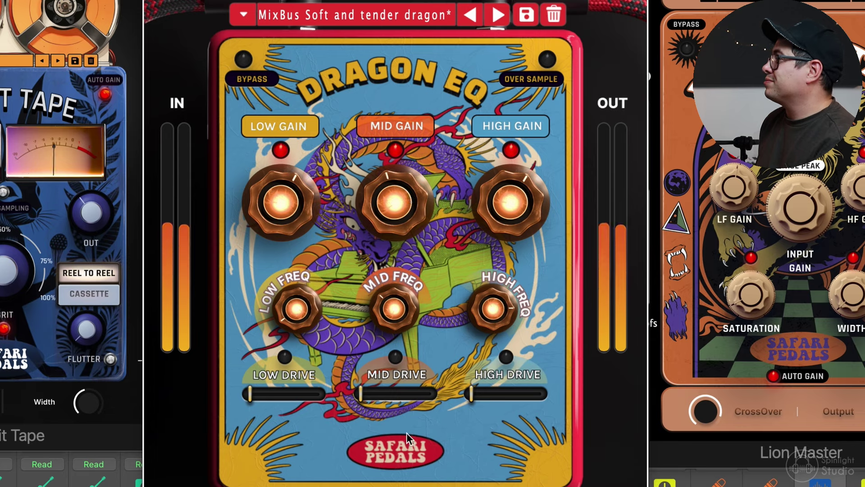
left_click(244, 59)
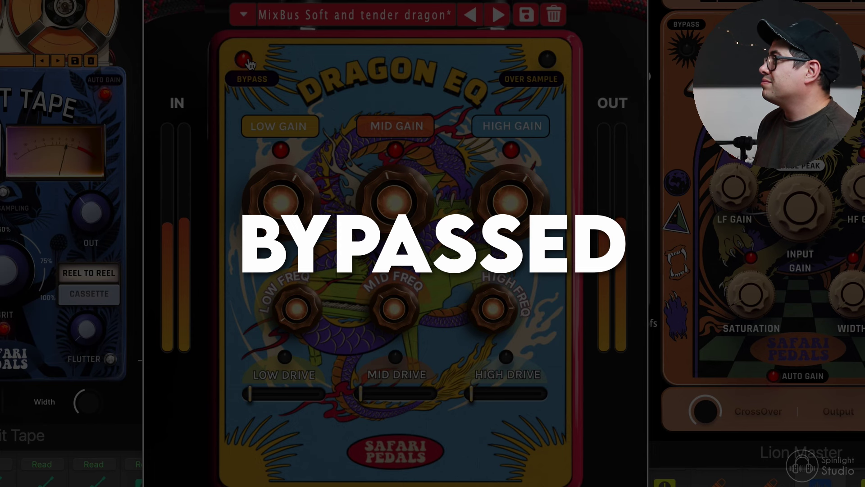
left_click(244, 59)
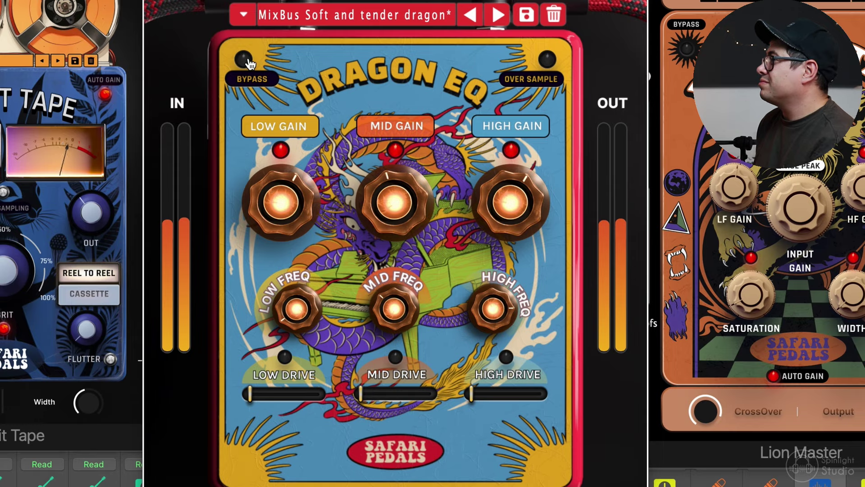
left_click(246, 60)
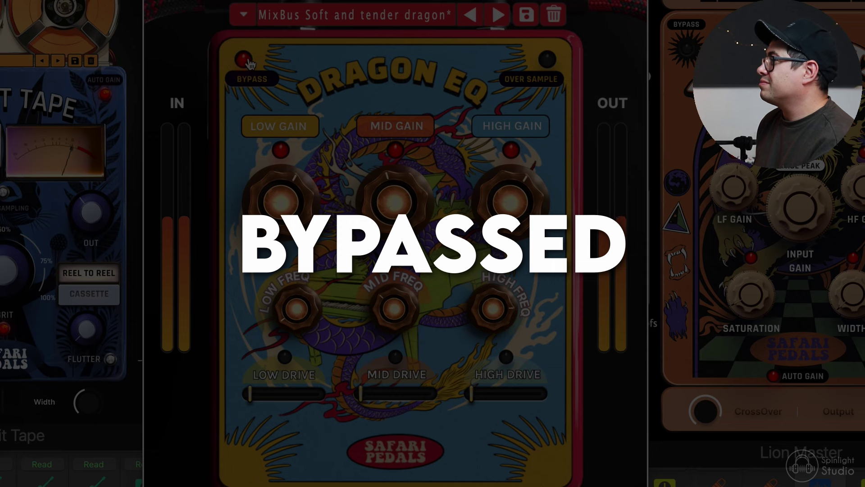
left_click(245, 60)
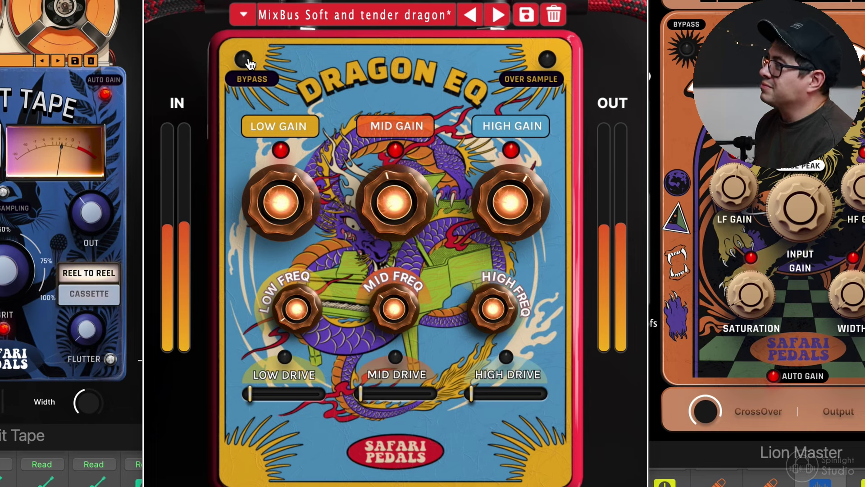
key("space")
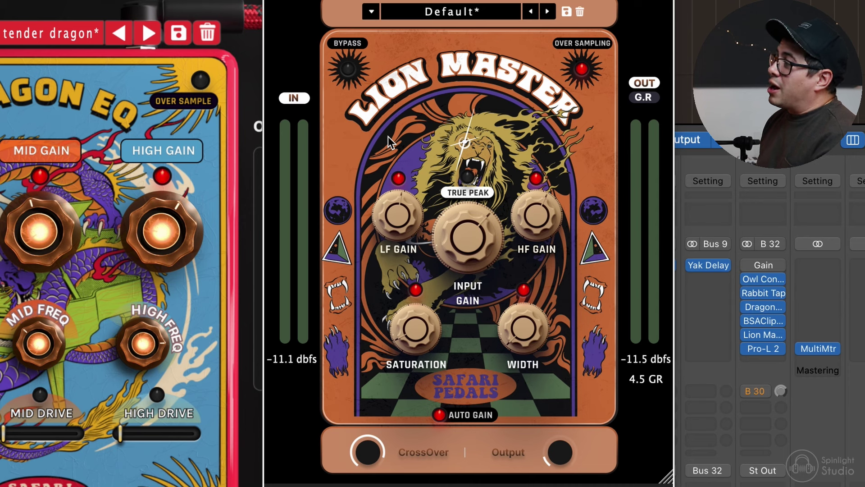
Switch Lion Master's output meter to gain reduction, and adjust its Input Gain while the song plays
mouse_move(458, 287)
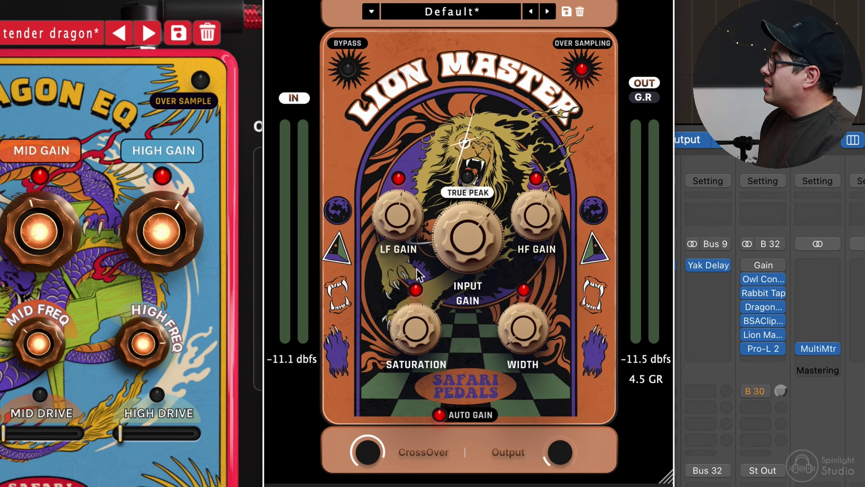
mouse_move(371, 221)
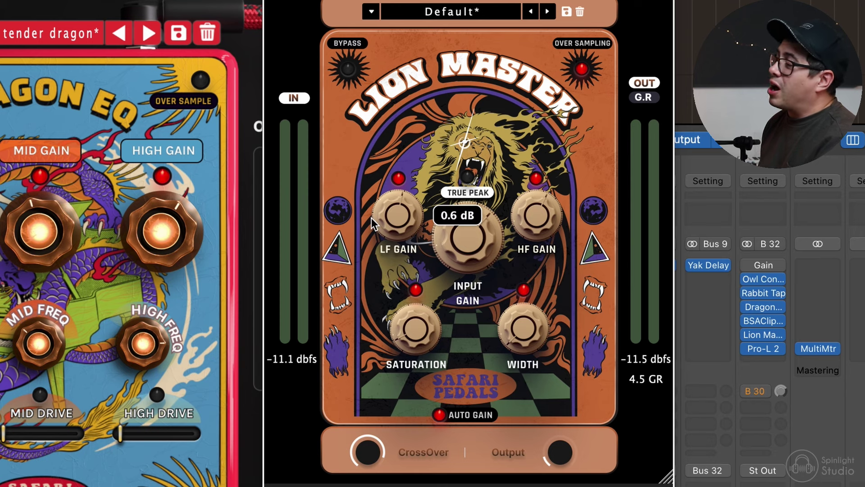
mouse_move(483, 217)
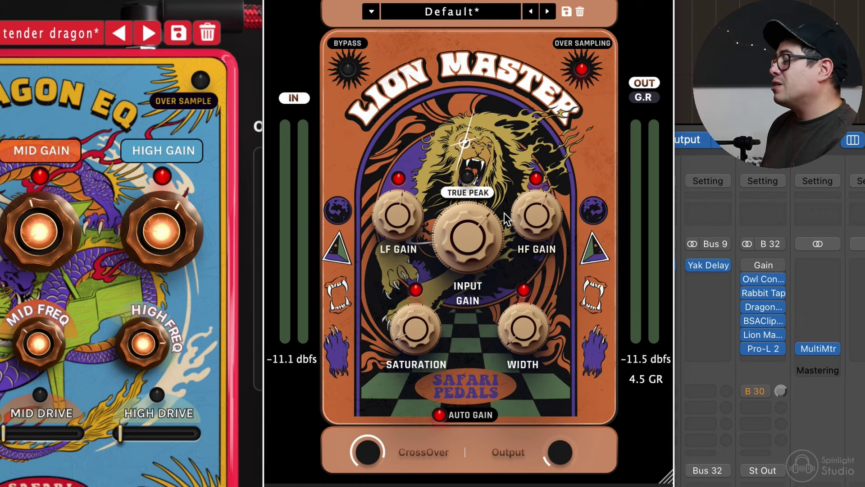
mouse_move(468, 249)
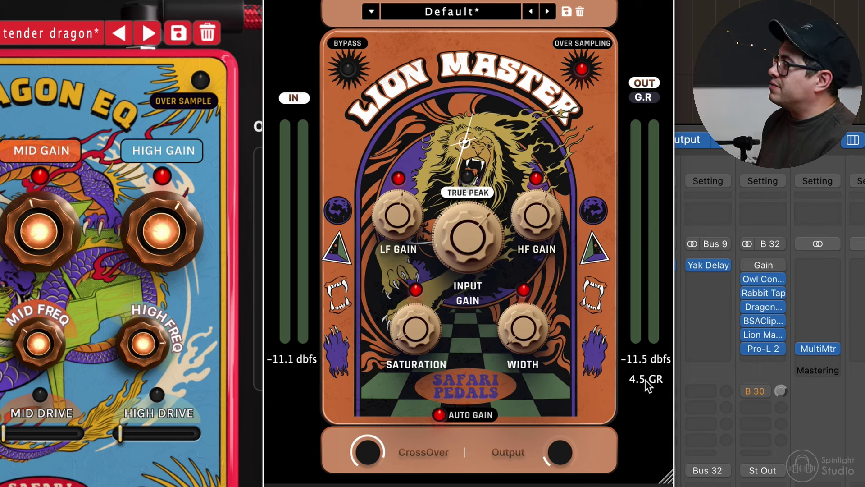
left_click(660, 96)
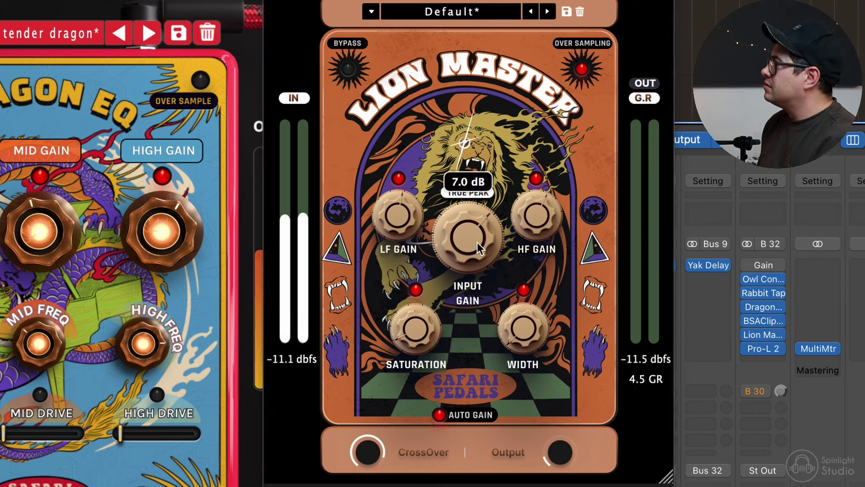
mouse_move(476, 240)
left_mouse_down()
mouse_move(478, 197)
mouse_move(476, 238)
left_mouse_up()
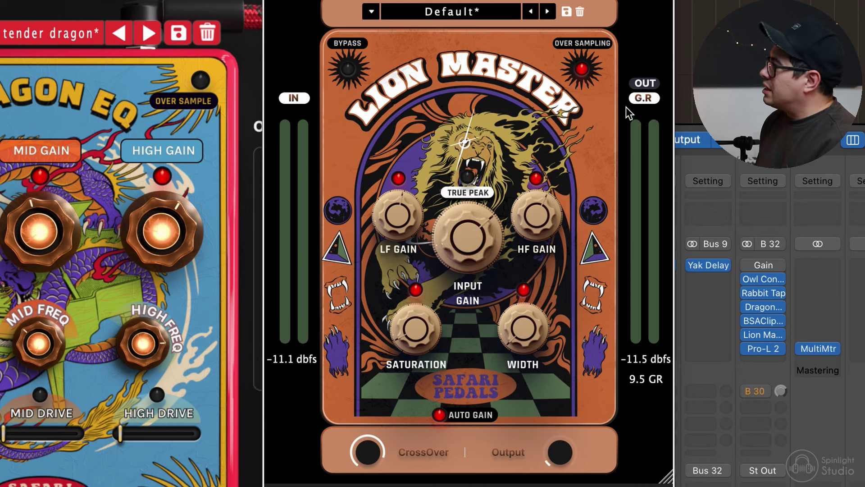
Turn off Lion Master's Saturation, and check its Width, LF Gain, HF Gain and Input Gain settings
left_click_drag(421, 320, 420, 322)
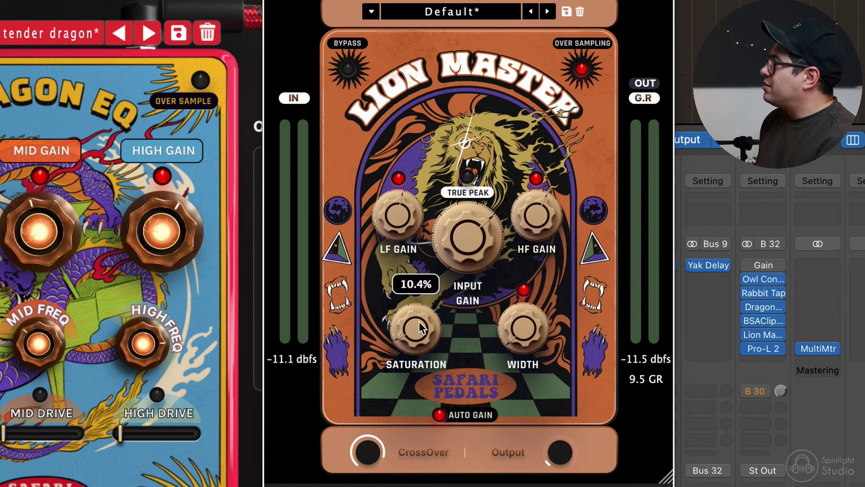
left_click(524, 325)
left_click(386, 205)
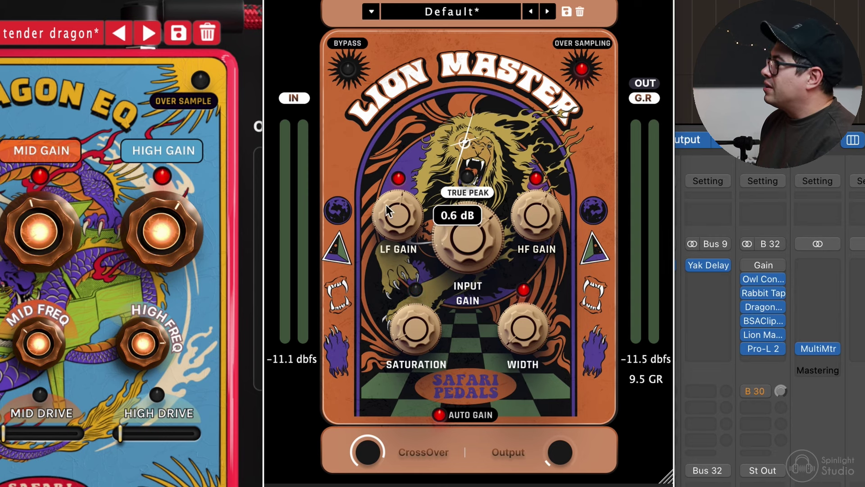
left_click(539, 222)
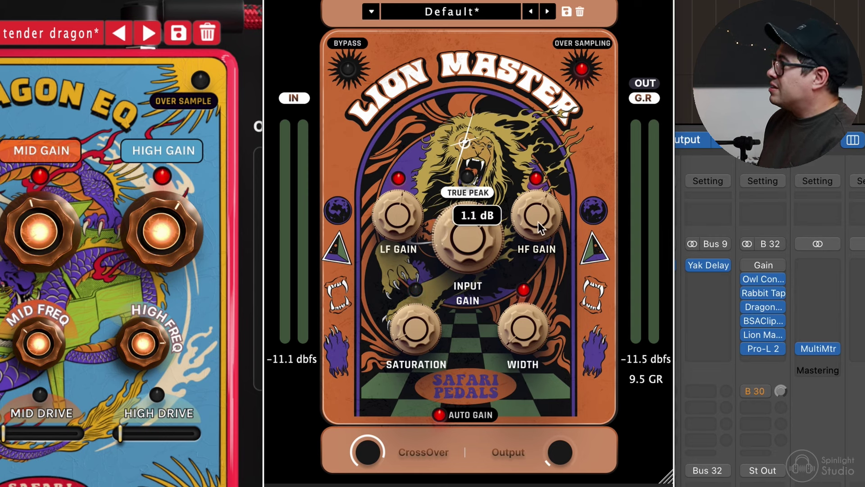
left_click_drag(471, 252, 480, 241)
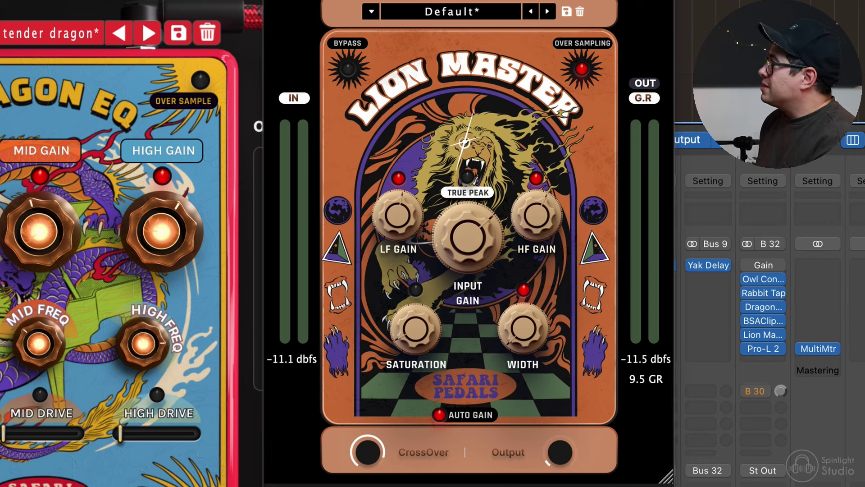
Play the song, and bypass and re-enable Lion Master to compare its effect on the mix bus
key("space")
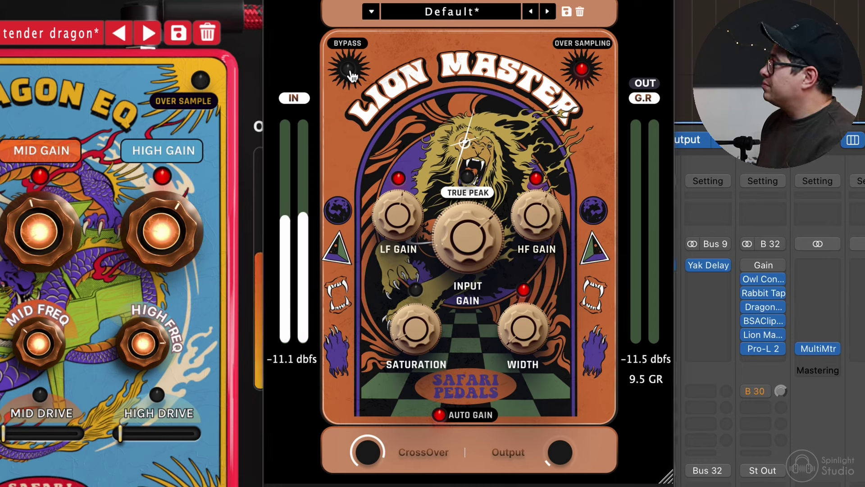
left_click(350, 72)
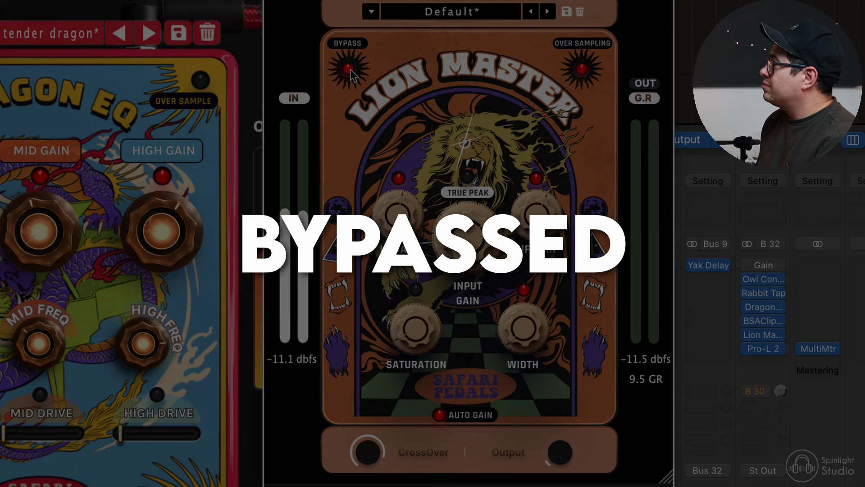
left_click(350, 69)
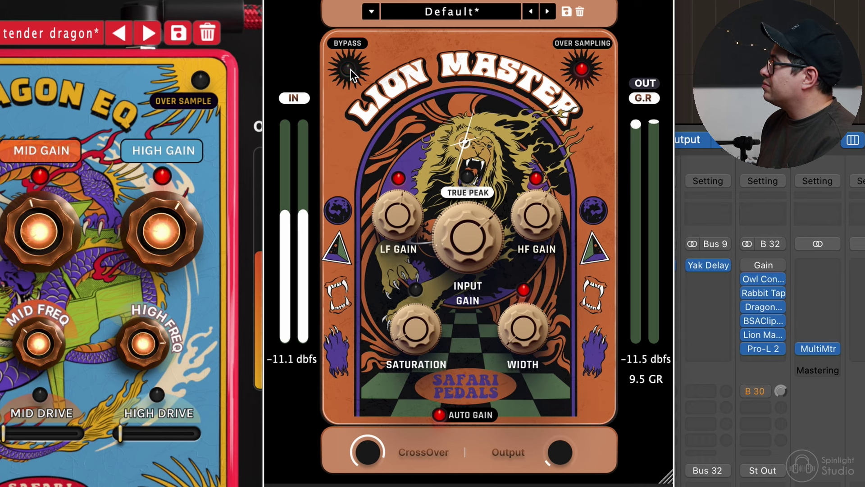
Bypass and re-enable Lion Master once more while the song keeps playing
left_click(350, 69)
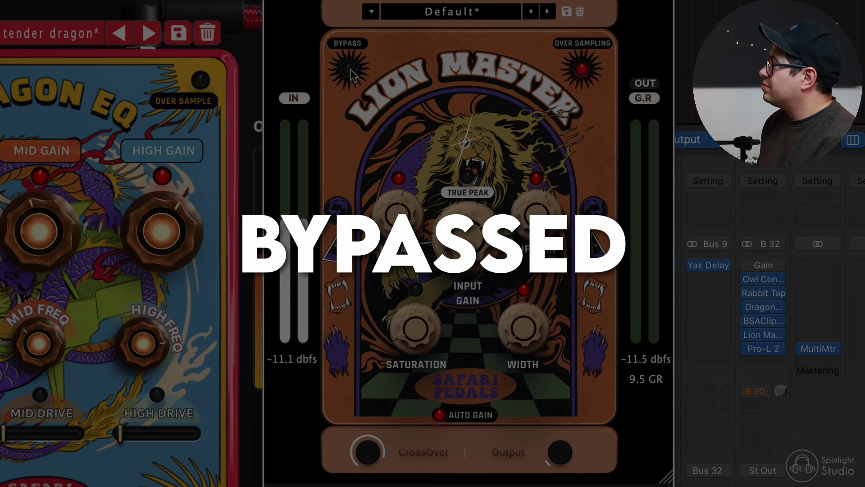
left_click(350, 69)
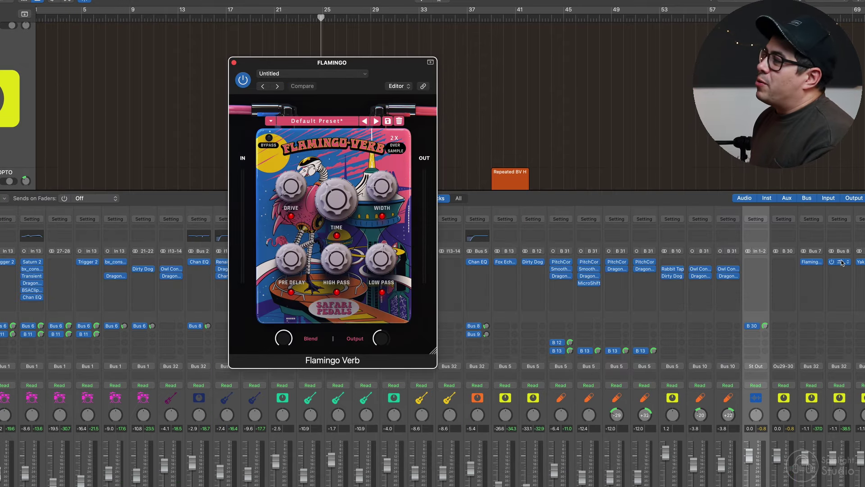
Select the Bus 2 channel that sends to Bus 8, and look over Flamingo Verb's Time and Width settings
scroll(247, 476, "left", 3)
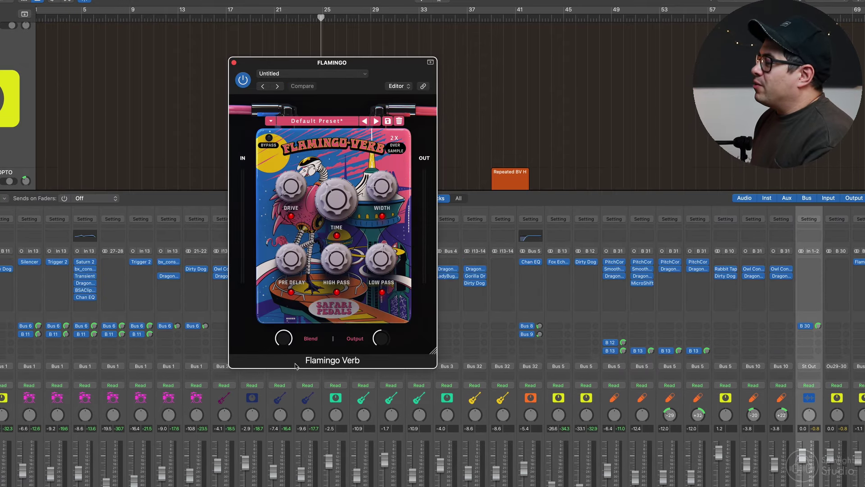
scroll(246, 406, "right", 2)
left_click(213, 395)
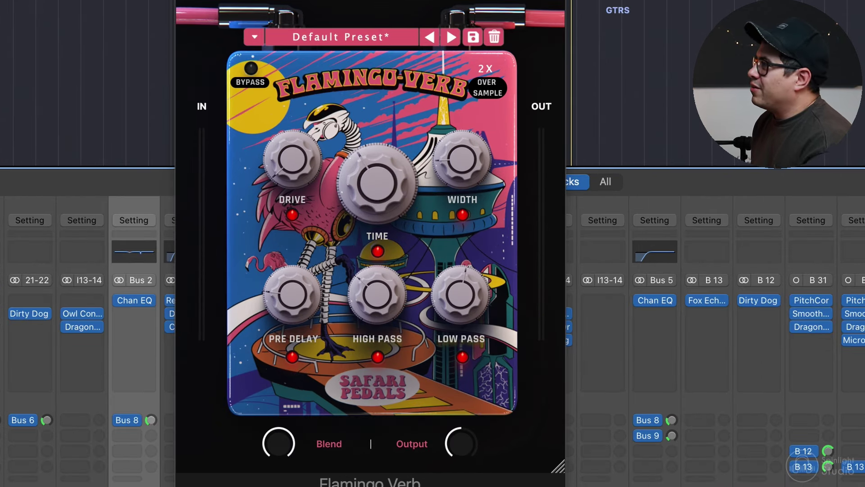
mouse_move(391, 149)
mouse_move(479, 146)
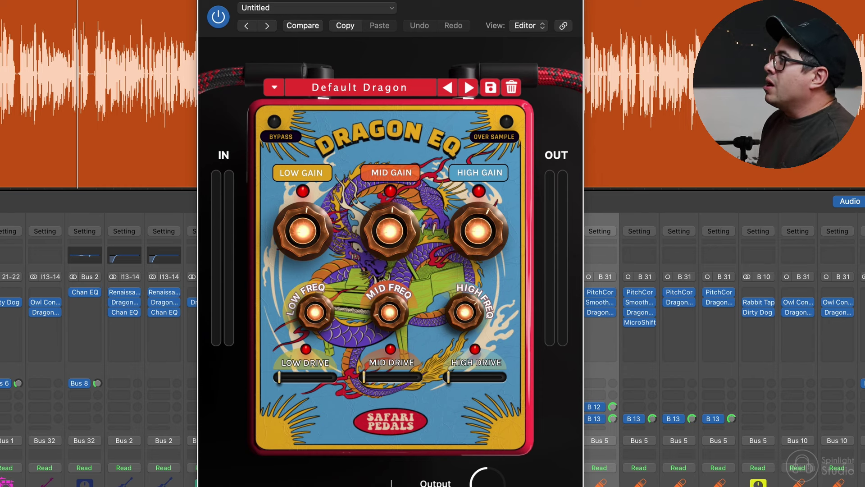
Check the gain and frequency settings of all three bands in the lead vocal's Dragon EQ
key("Up")
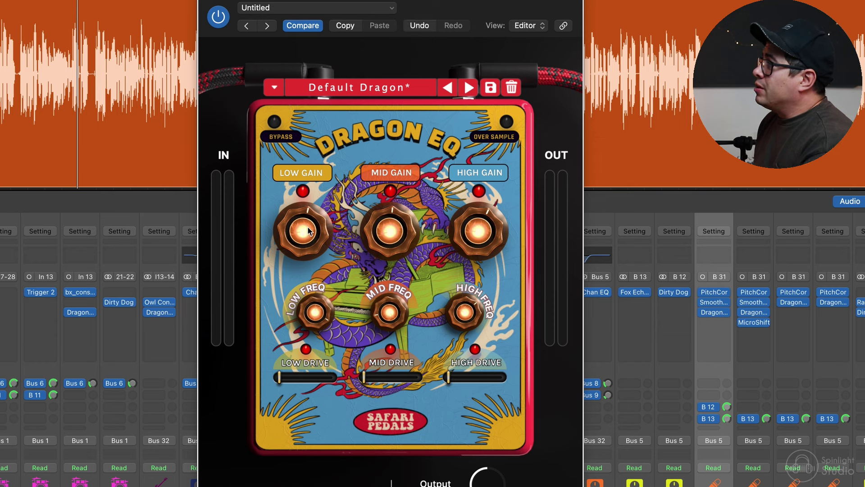
mouse_move(308, 231)
mouse_move(321, 313)
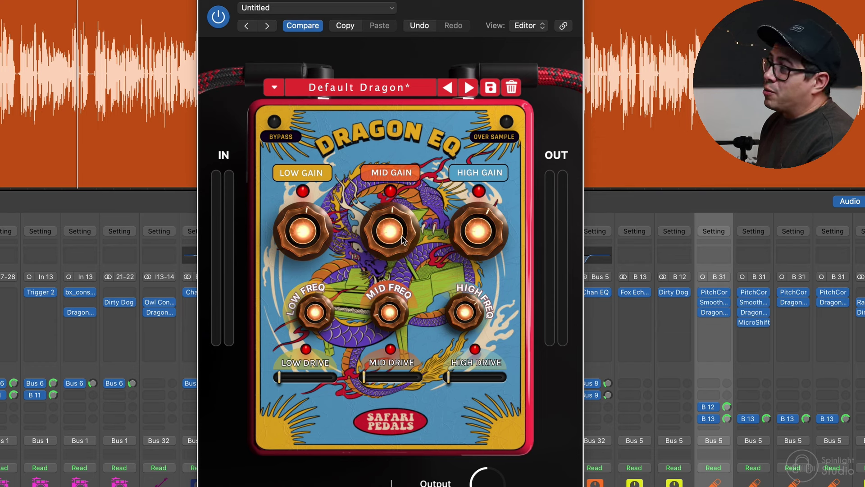
mouse_move(396, 298)
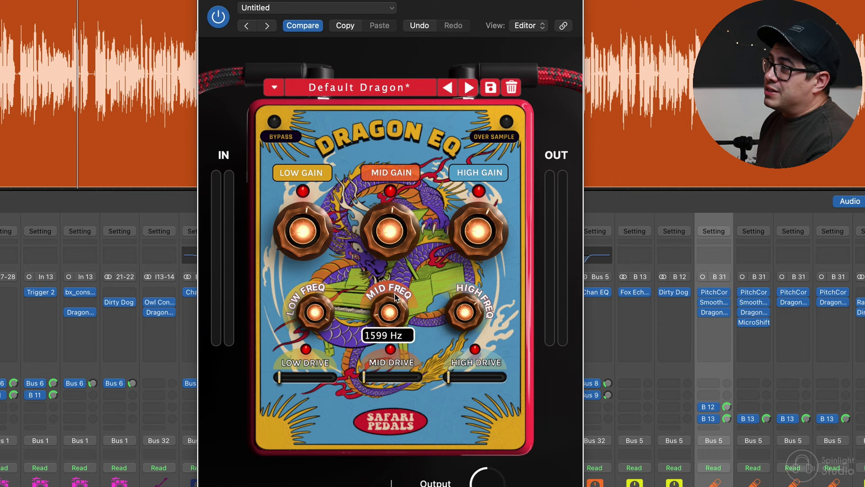
mouse_move(480, 230)
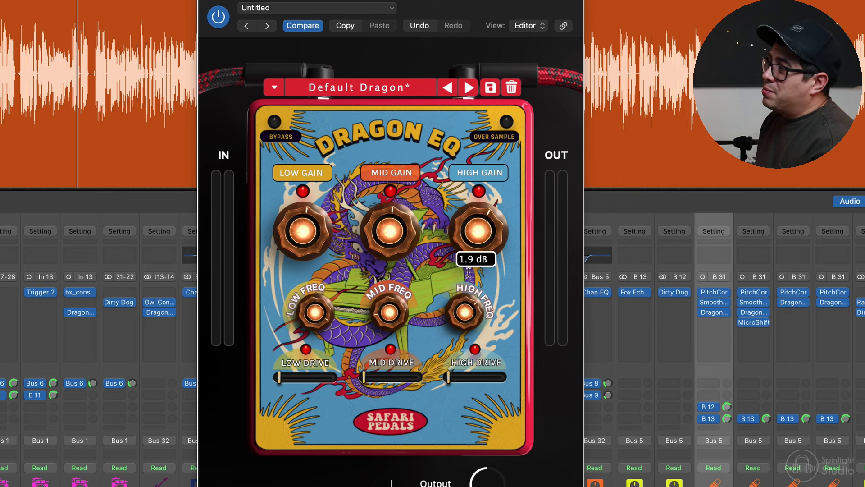
mouse_move(465, 301)
Play the vocal, and bypass and re-enable its Dragon EQ to compare the equalised and dry sound
key("space")
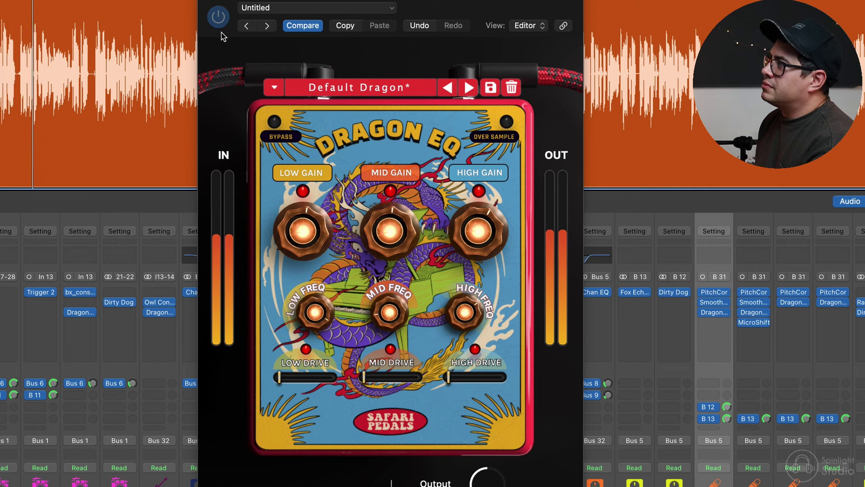
left_click(274, 122)
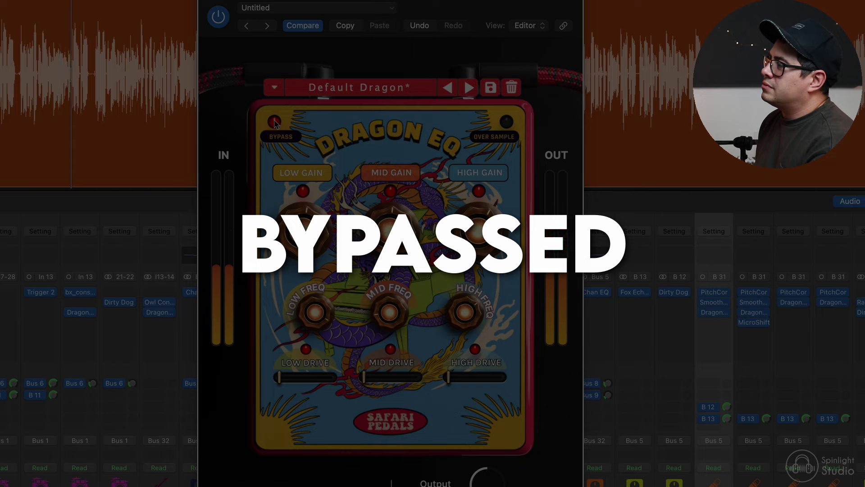
left_click(274, 121)
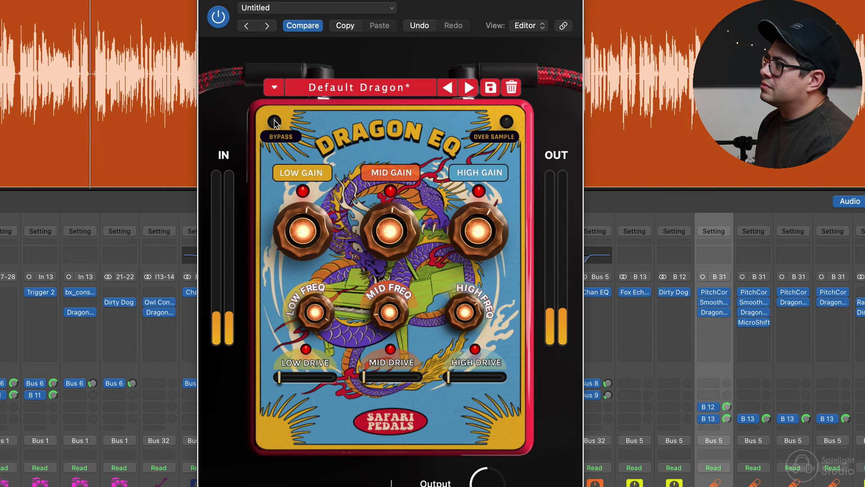
left_click(274, 123)
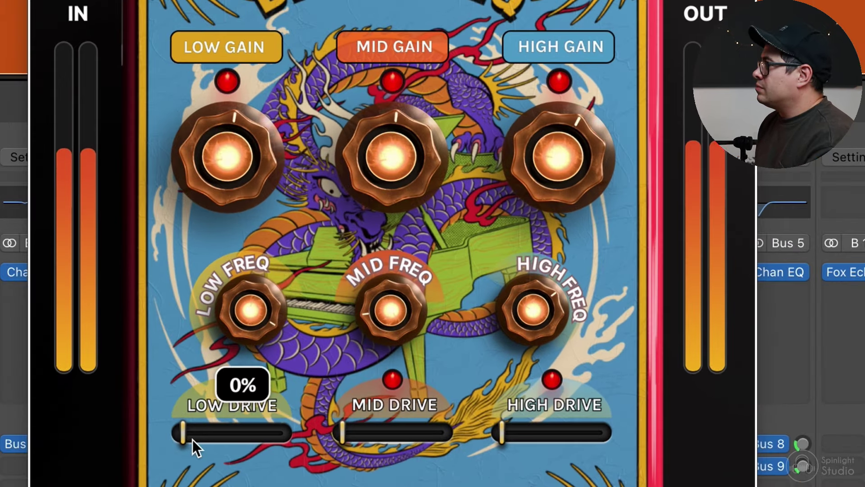
Raise the Dragon EQ's Low Drive to 35% on the vocal, and add smaller amounts of Mid Drive and High Drive
left_click_drag(284, 381, 292, 380)
left_click_drag(207, 438, 227, 434)
left_click_drag(355, 433, 374, 434)
left_click_drag(503, 431, 529, 431)
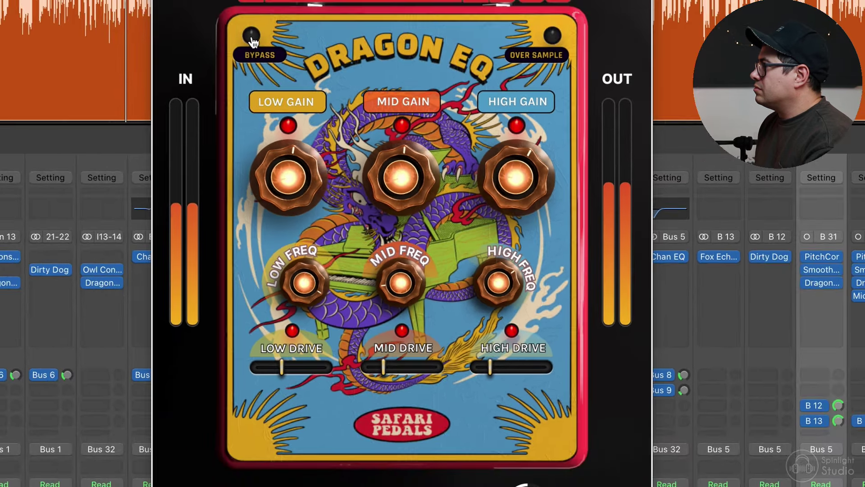
Adjust the Dragon EQ's Output to level-match the driven vocal while comparing it against bypass
left_click(252, 39)
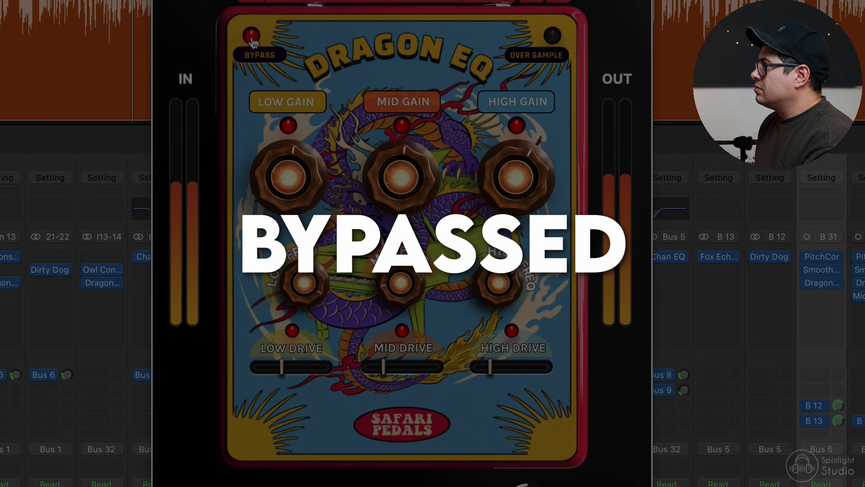
left_click(252, 39)
left_click_drag(523, 483, 518, 486)
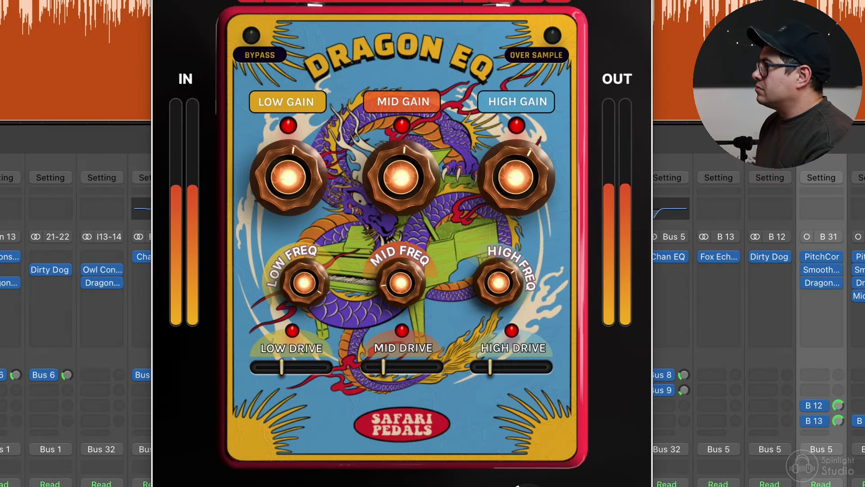
left_click(252, 36)
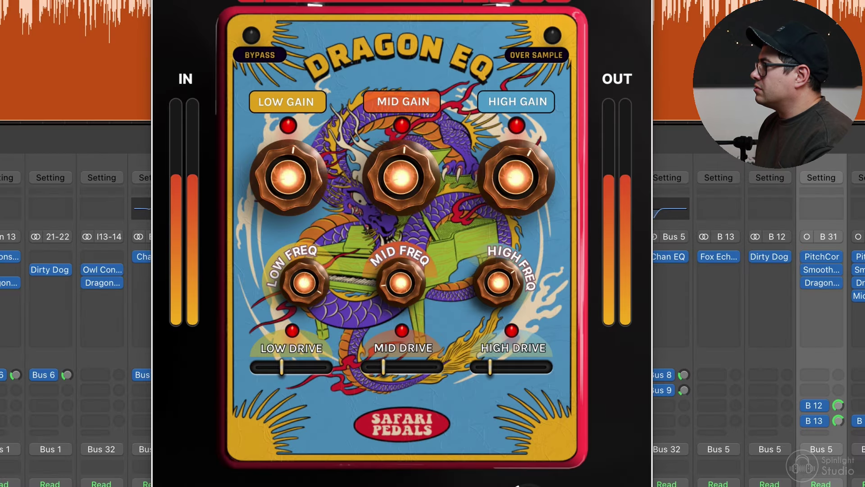
left_click_drag(514, 485, 515, 486)
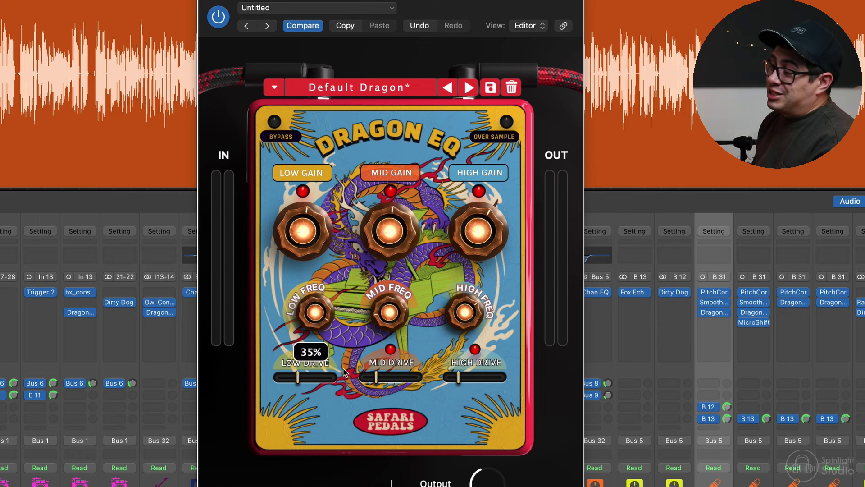
Turn on Dragon EQ's Over Sample during playback, compare the vocal against bypass, and close the plug-in
key("space")
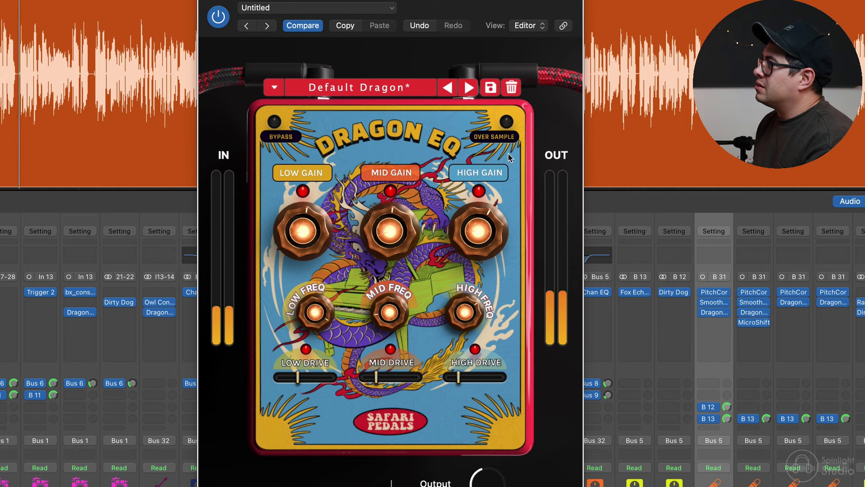
left_click(508, 121)
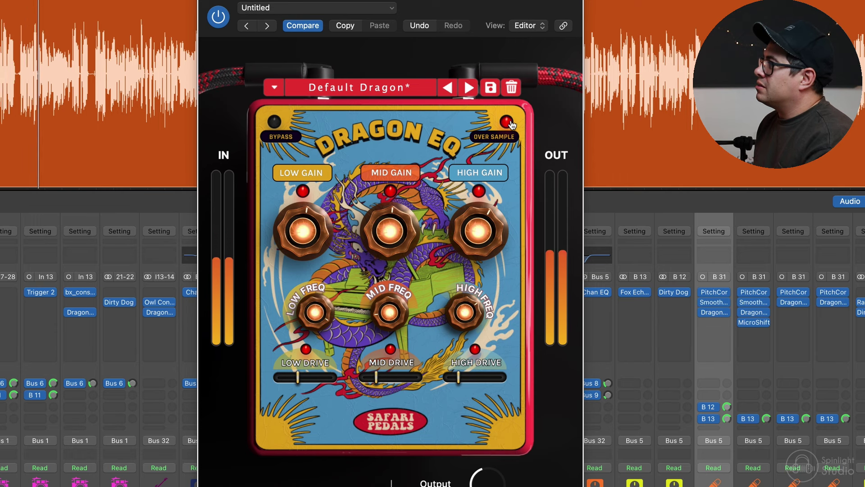
left_click(275, 122)
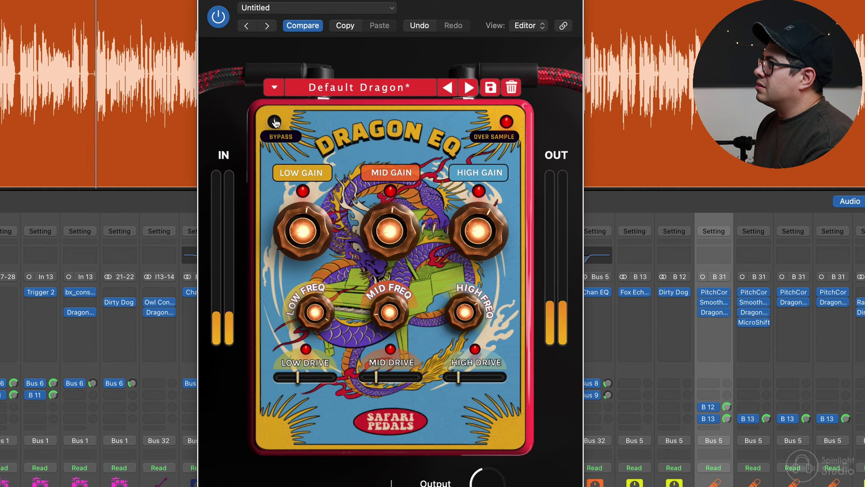
left_click(275, 121)
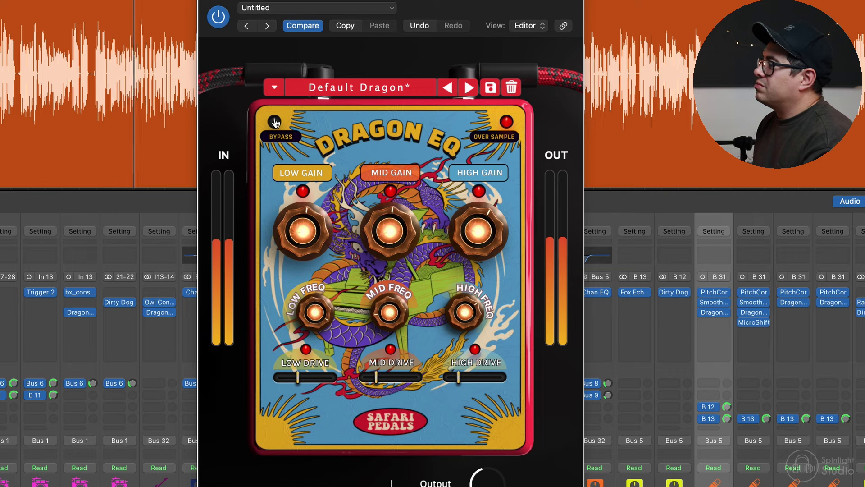
key("space")
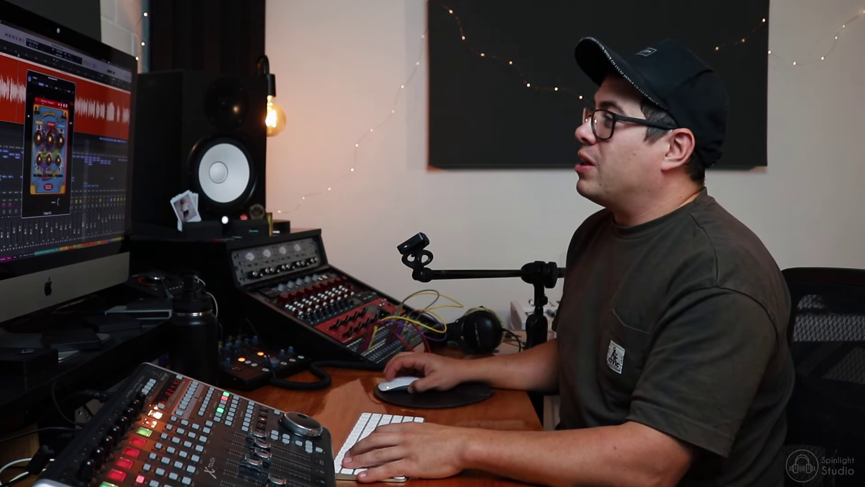
key("super+w")
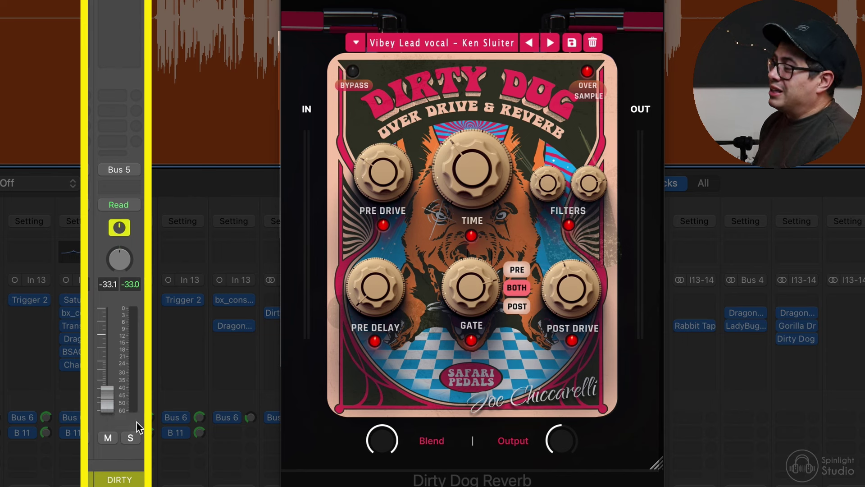
Raise the DIRTY reverb bus to -17.4 dB, and mute and unmute it to compare the vocal with and without Dirty Dog
left_click_drag(129, 415, 130, 398)
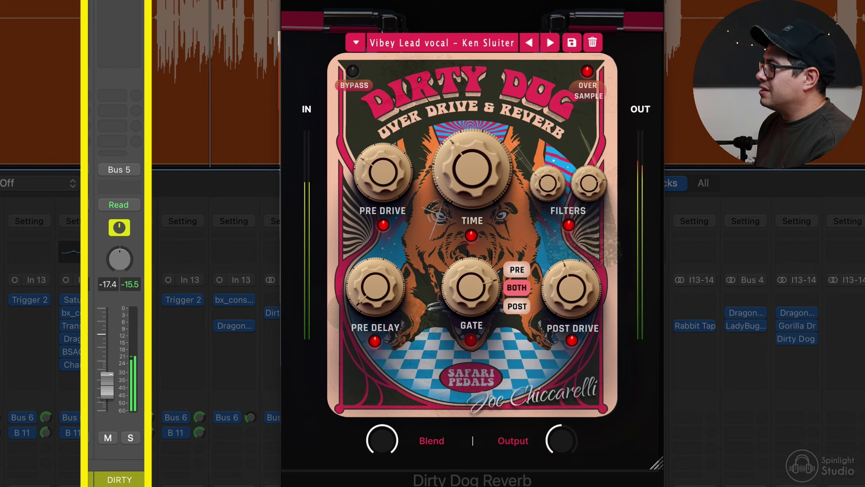
left_click(110, 441)
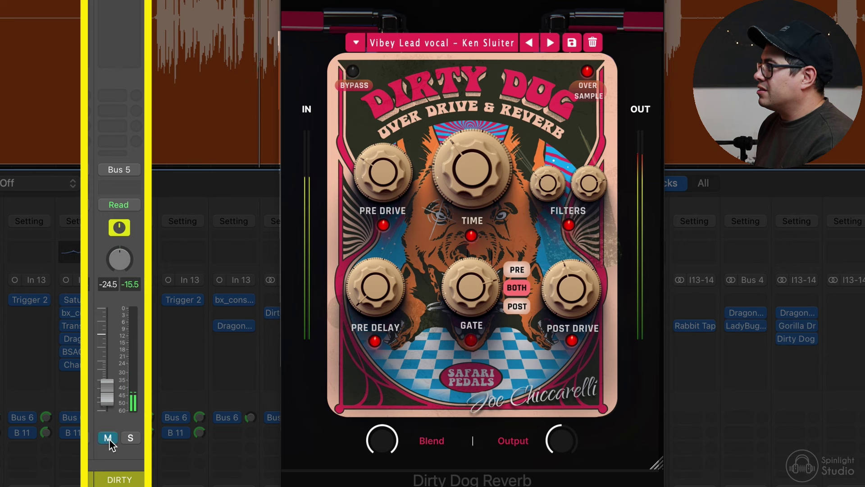
left_click(108, 438)
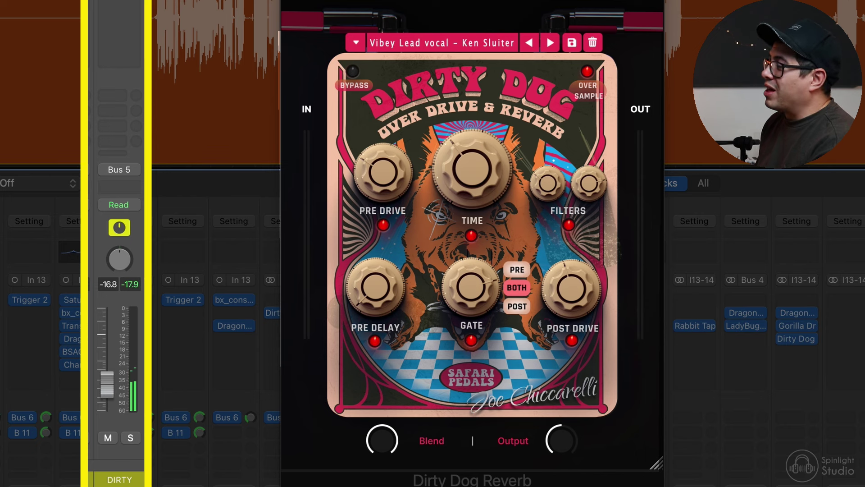
Lower the DIRTY reverb bus fader to -32.0 dB during playback, and select another track
left_click_drag(106, 393, 107, 400)
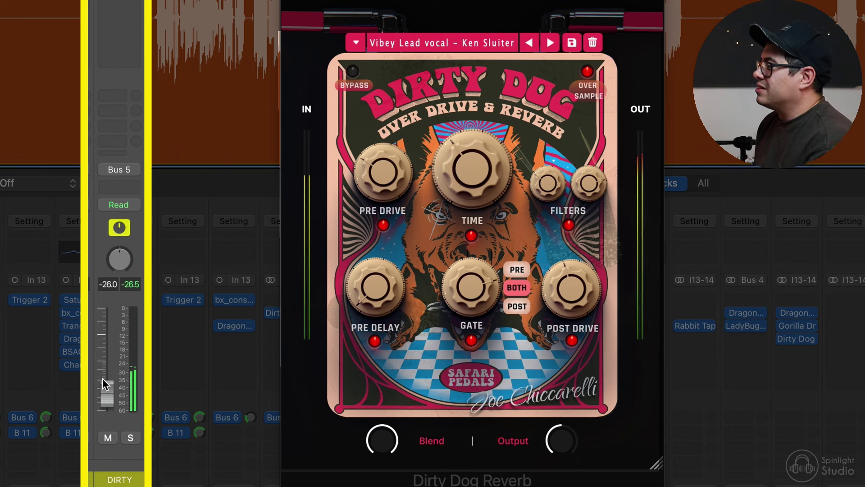
left_click_drag(105, 384, 107, 386)
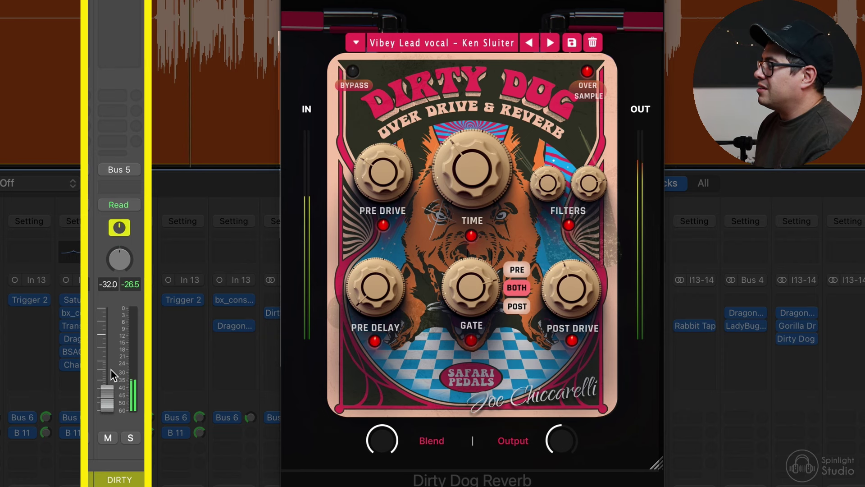
key("Down")
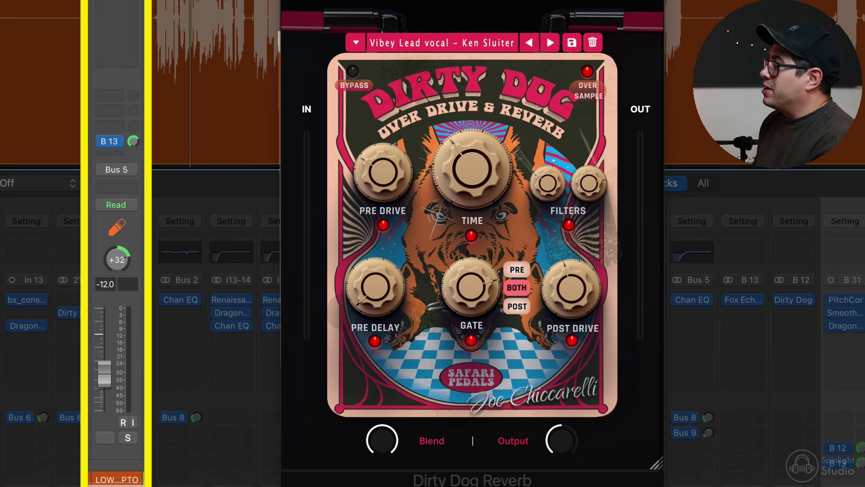